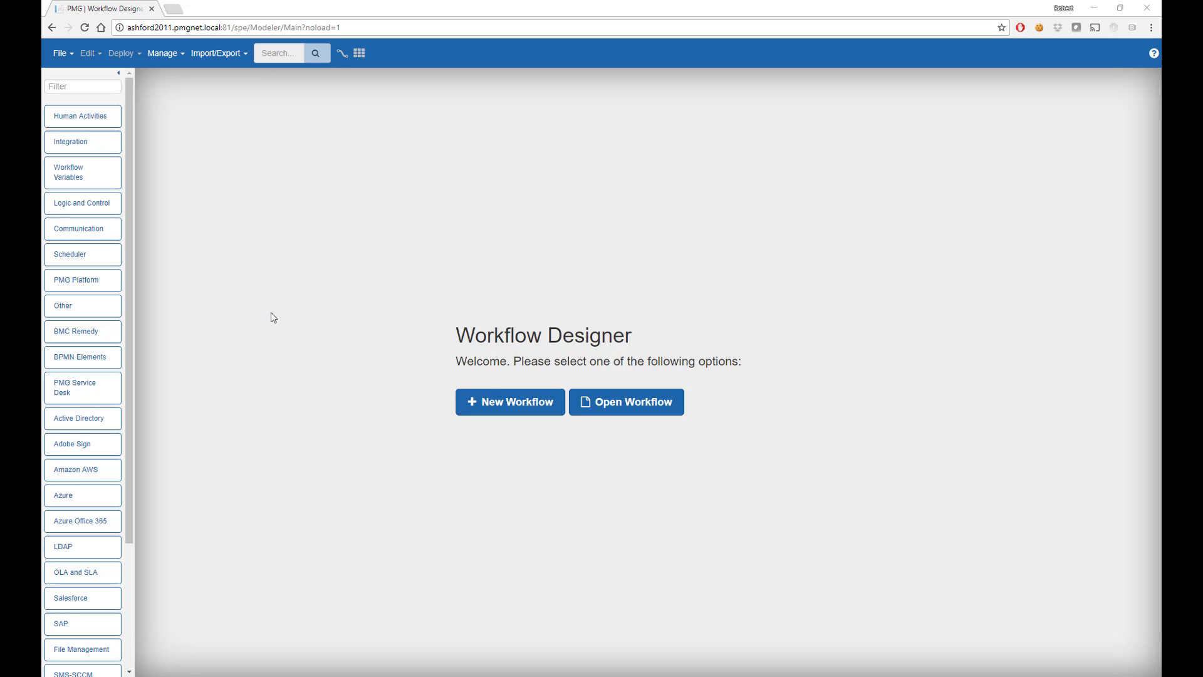
Step: Create a new workflow of type Service named AddTwoNumbers
left_click(534, 403)
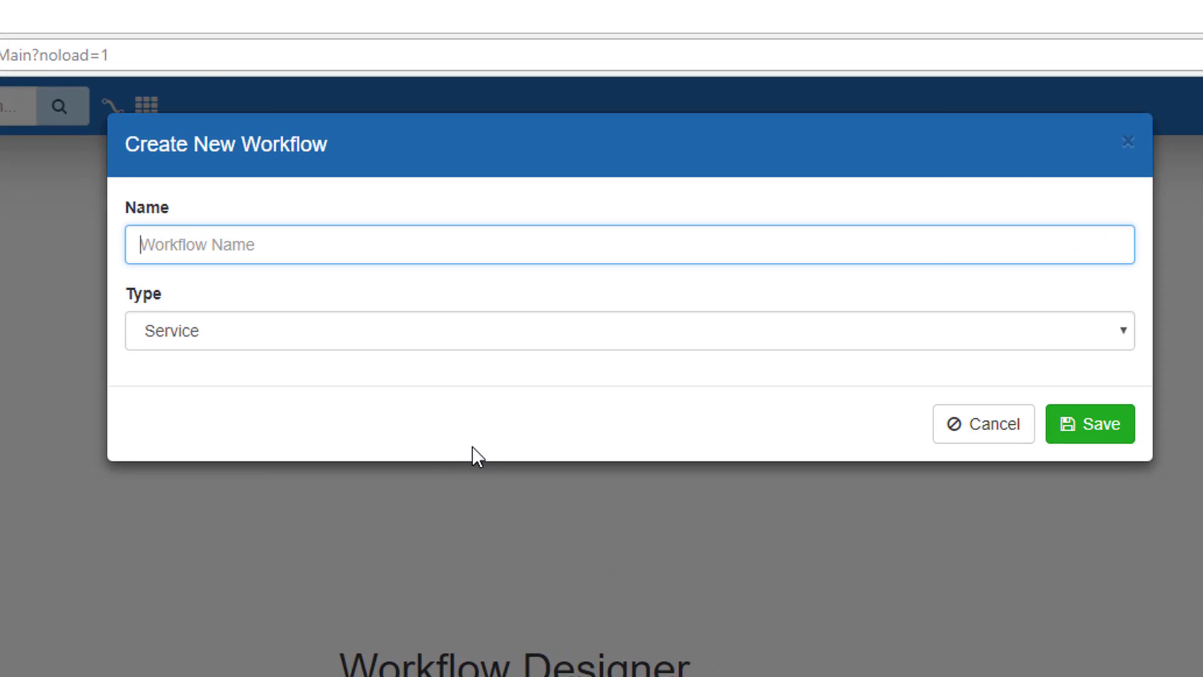
type("AddT")
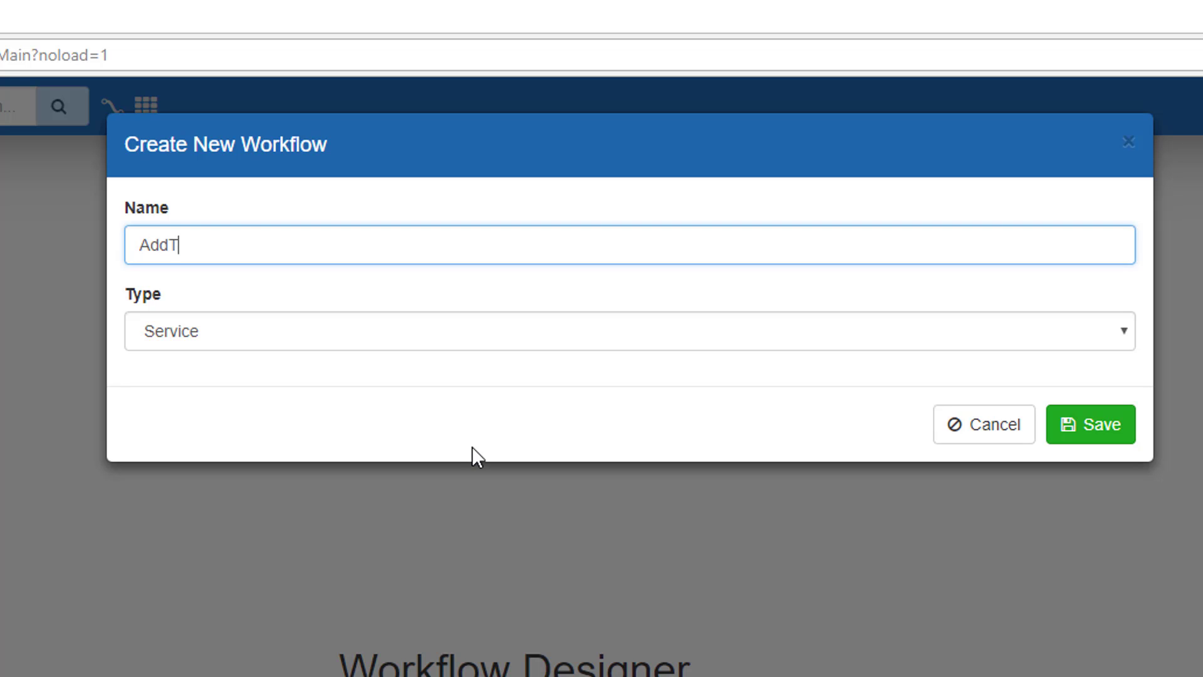
type("woNumber")
key("BackSpace")
key("BackSpace")
type("bers")
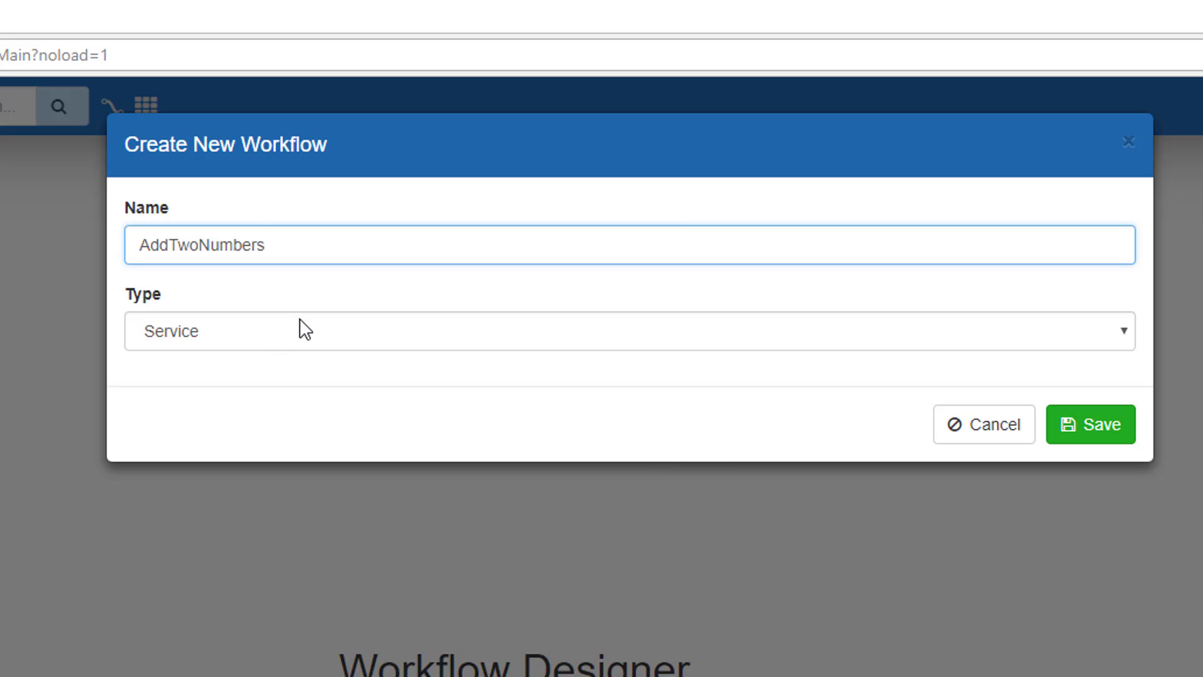
left_click(1091, 431)
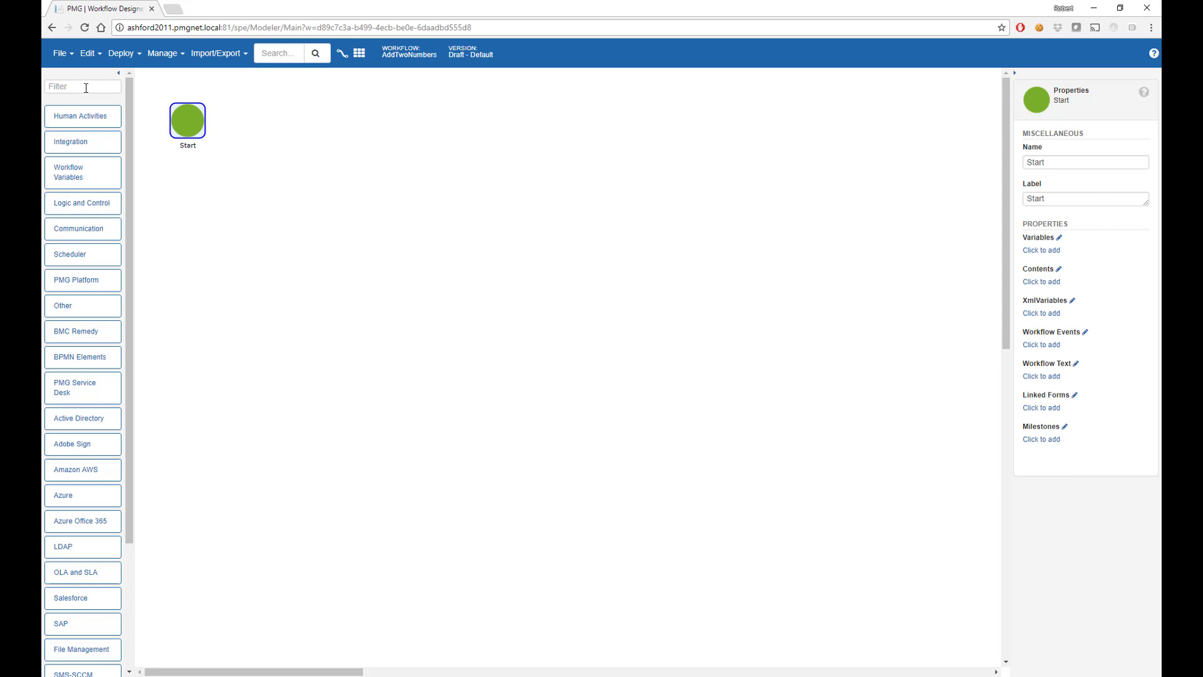
Step: Find the Math activity in the toolbox and place it on the canvas, connected from Start
left_click(85, 88)
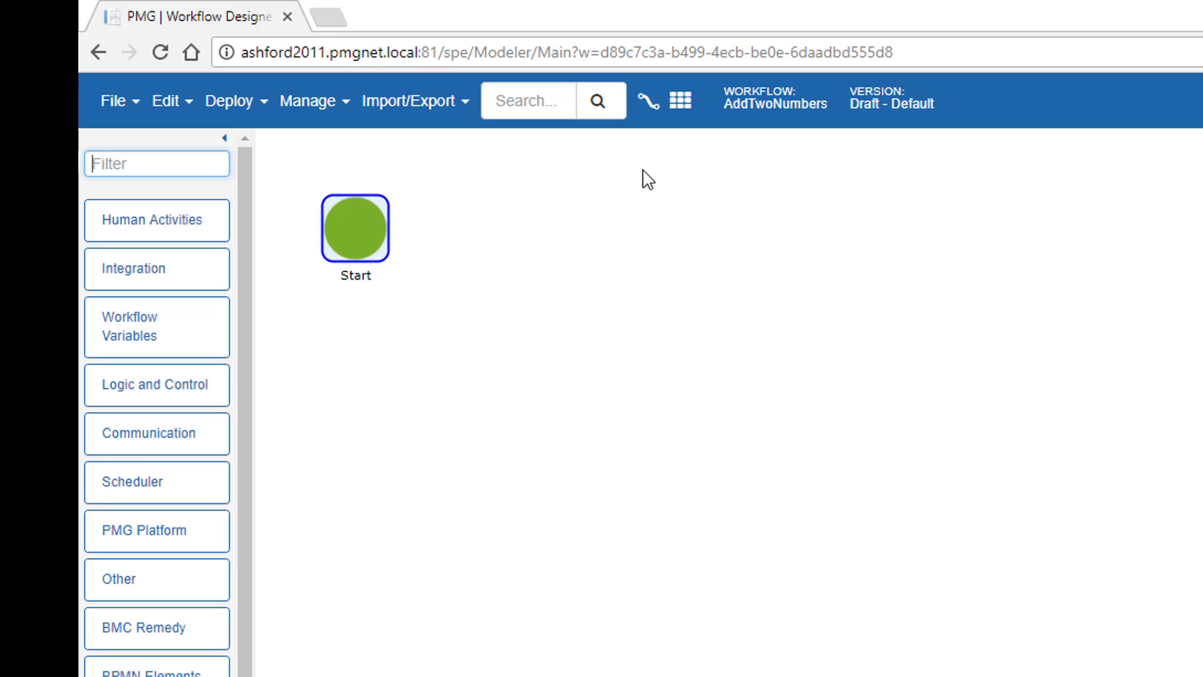
type("math")
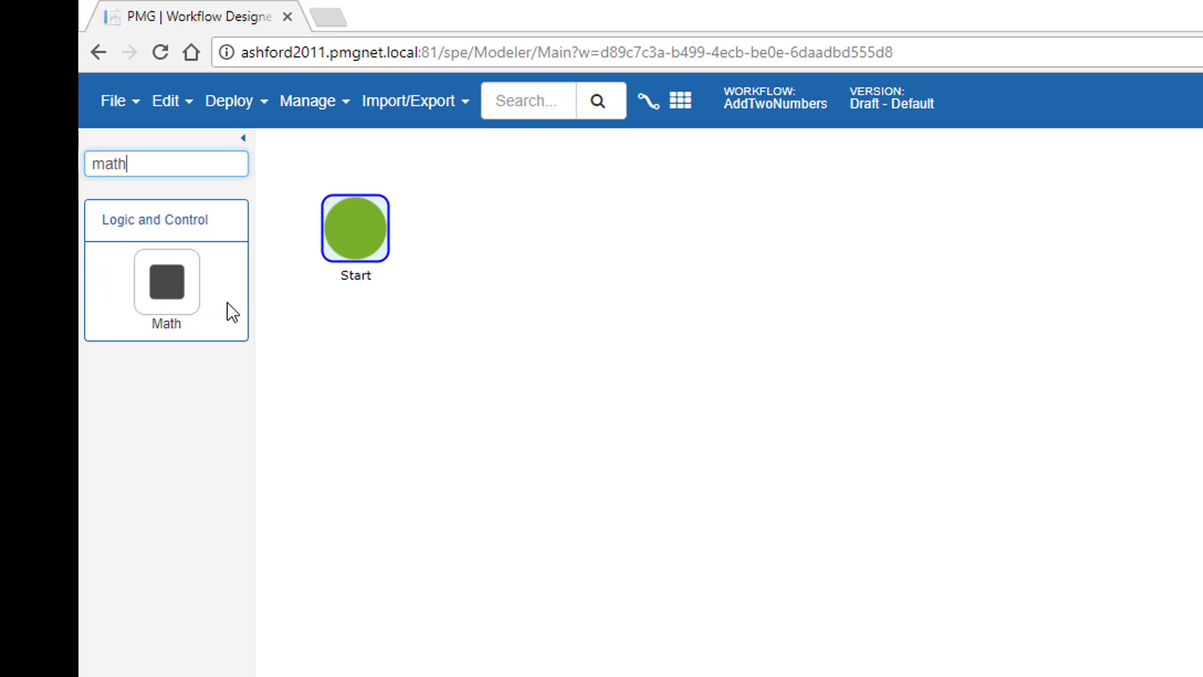
left_click(182, 285)
left_click(263, 330)
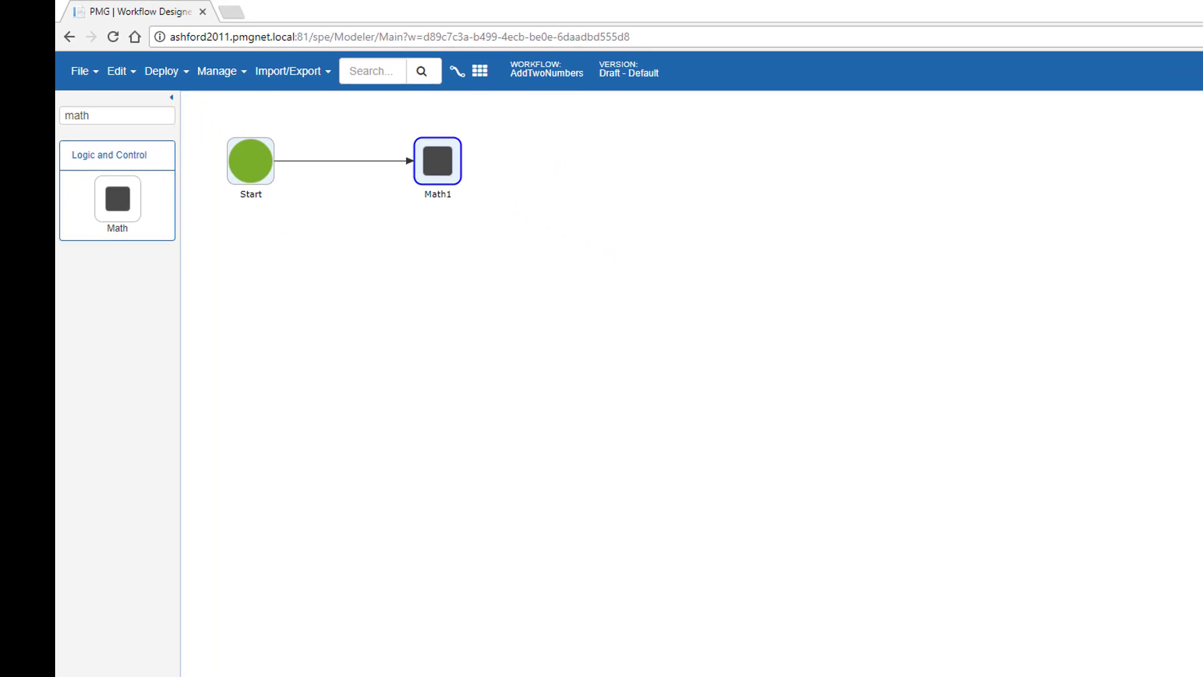
left_click(638, 208)
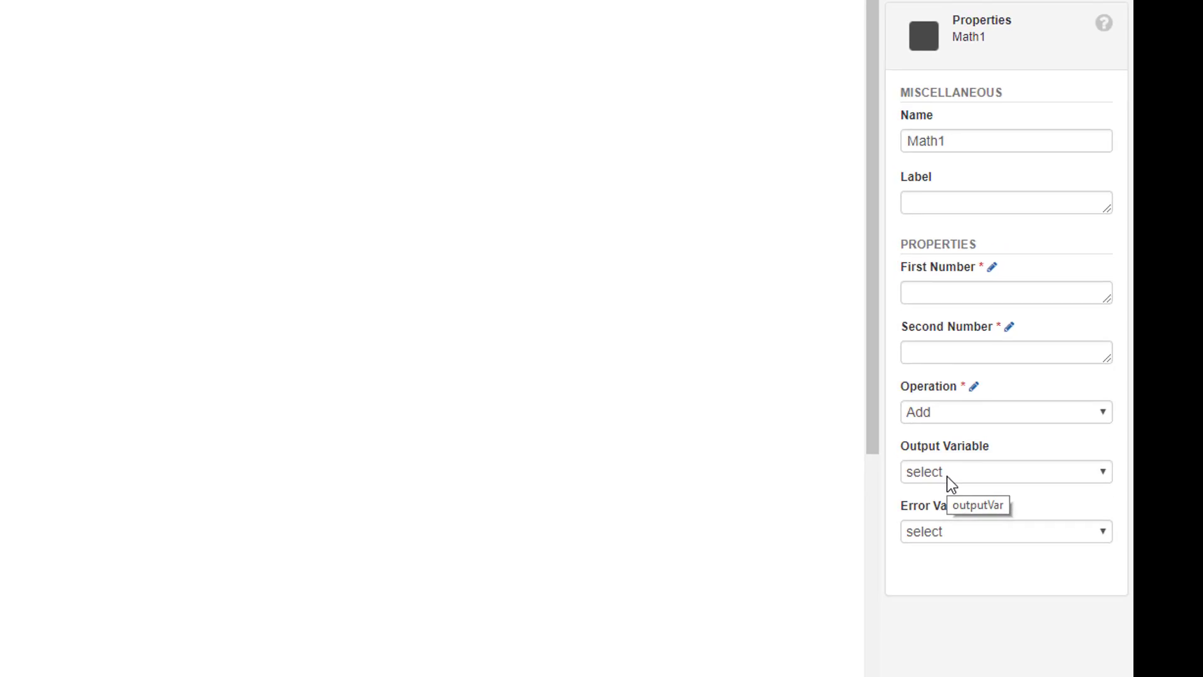
Step: Define a workflow variable named NumberA with type Number on the Start activity
left_click(188, 122)
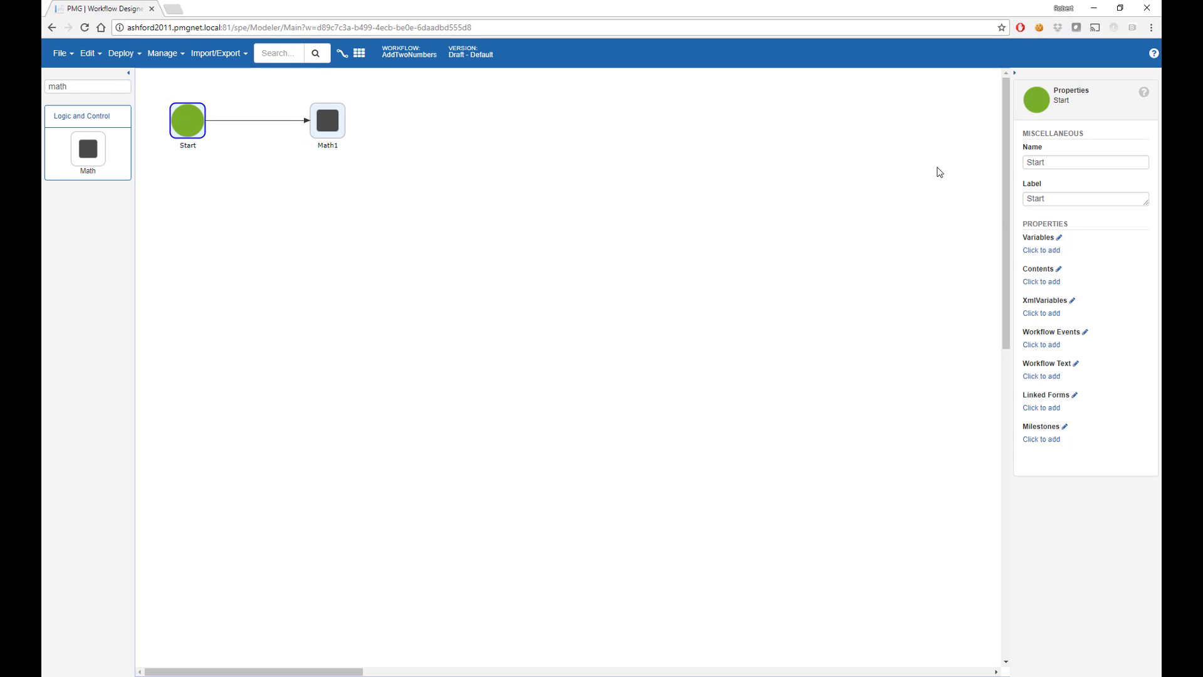
left_click(1039, 251)
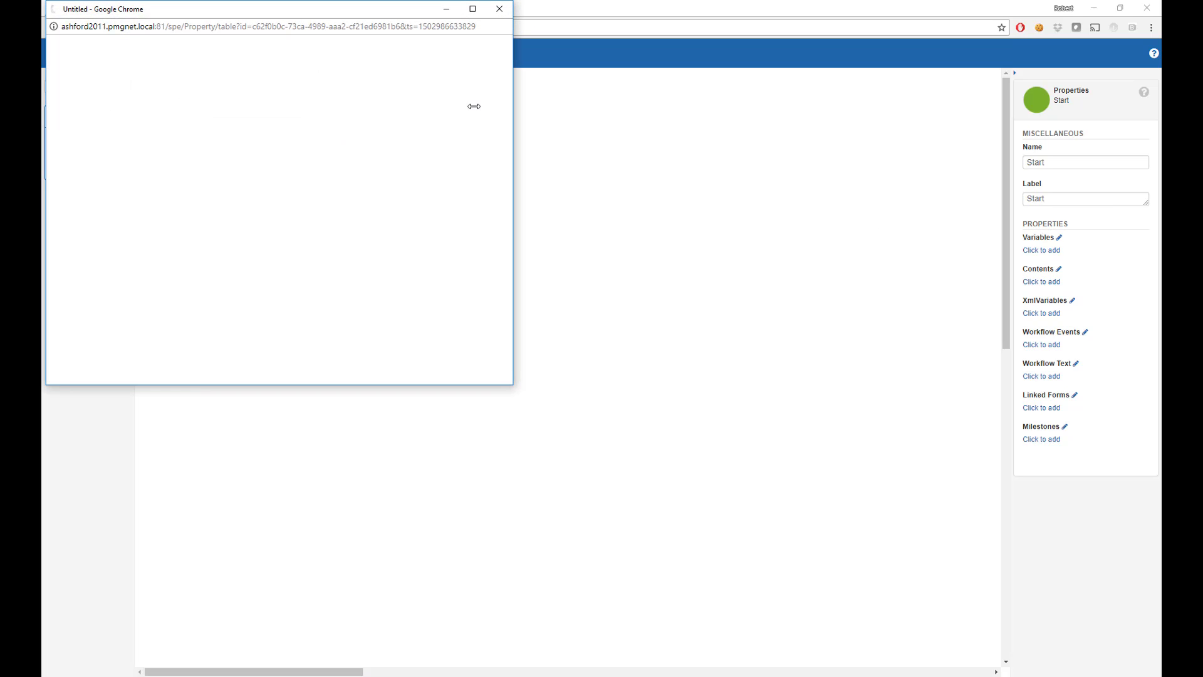
left_click_drag(333, 14, 696, 161)
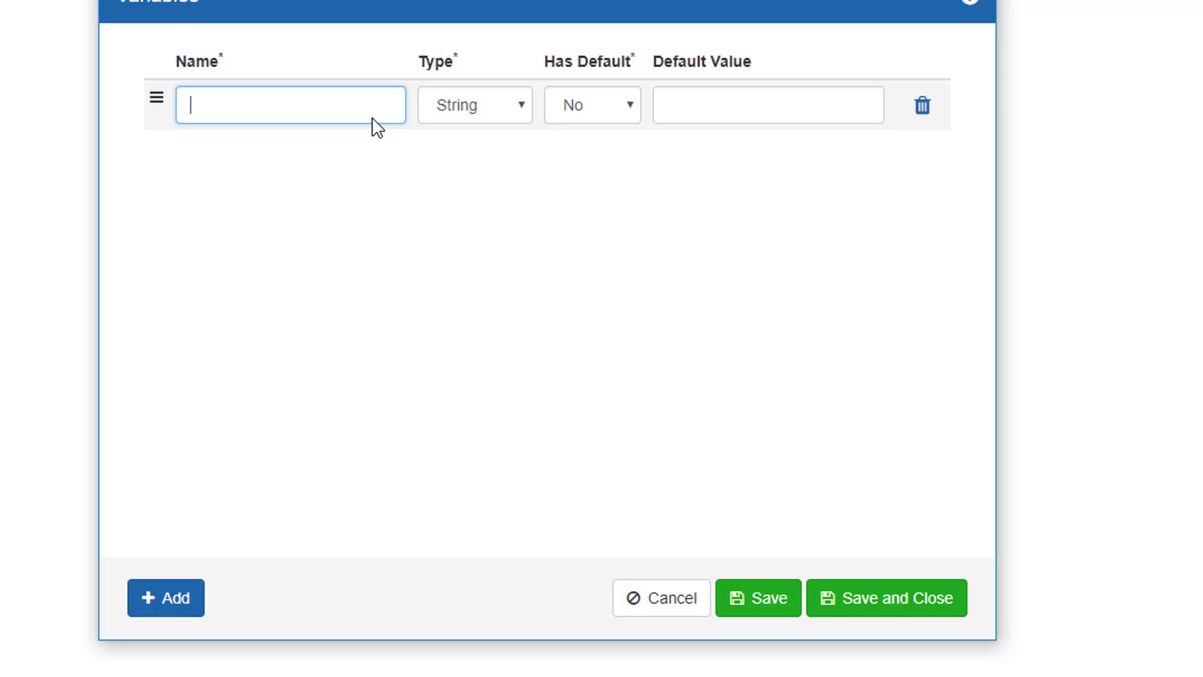
type("NumberA")
key("Tab")
key("Down")
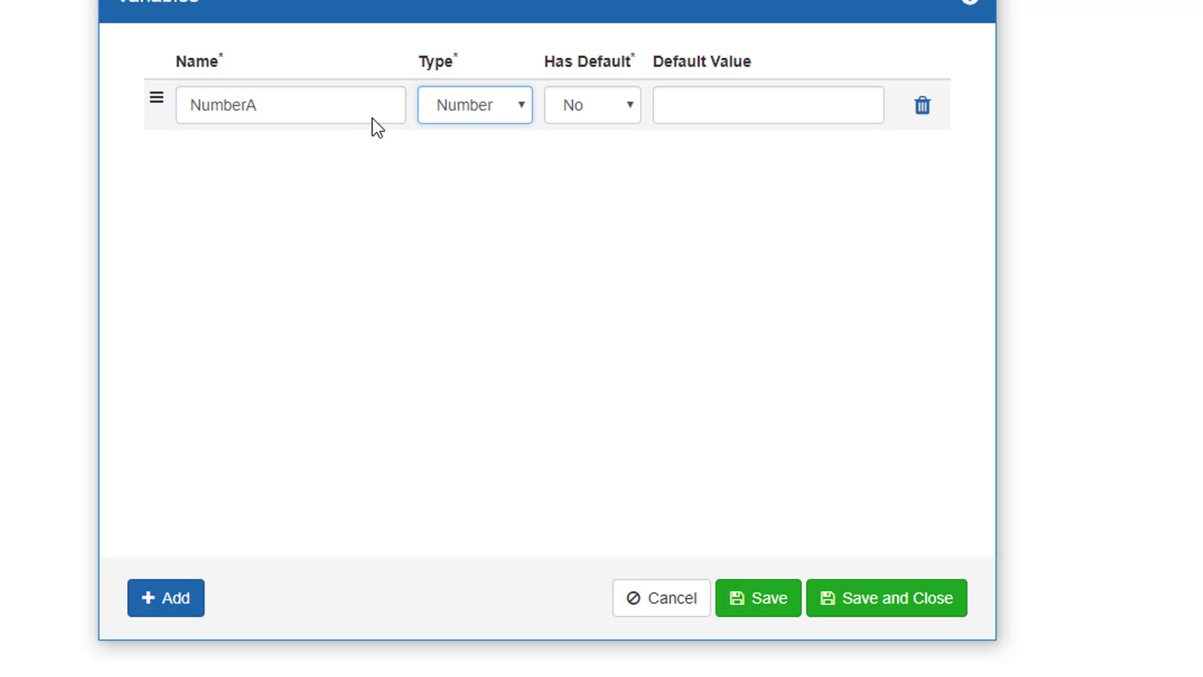
Step: Add a second workflow variable named NumberB with type Number
left_click(180, 598)
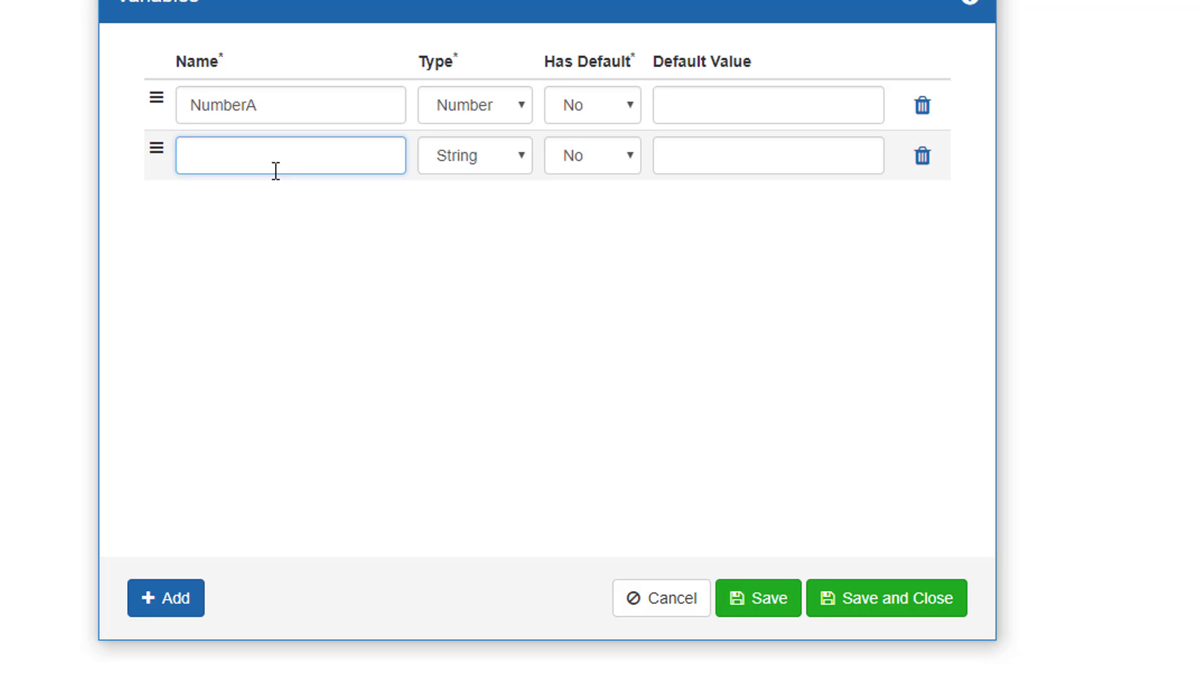
type("NumberB")
left_click(490, 167)
left_click(484, 205)
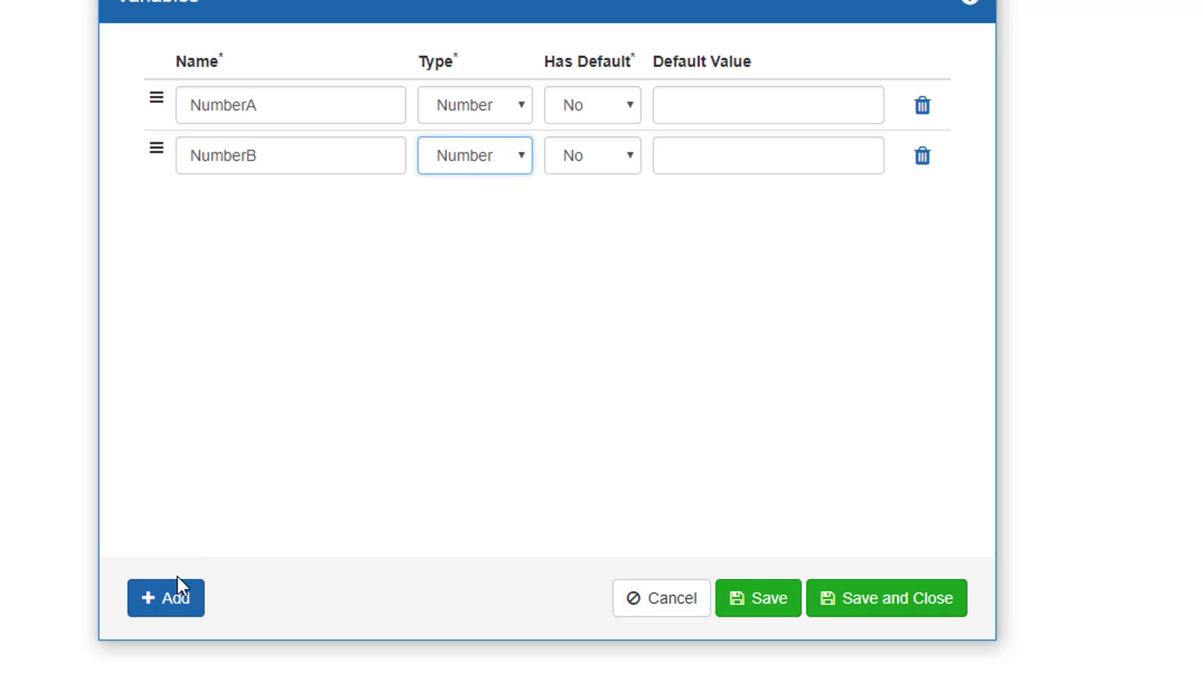
Step: Add a third variable named Result with type Number and save the workflow variables
left_click(180, 589)
type("Re")
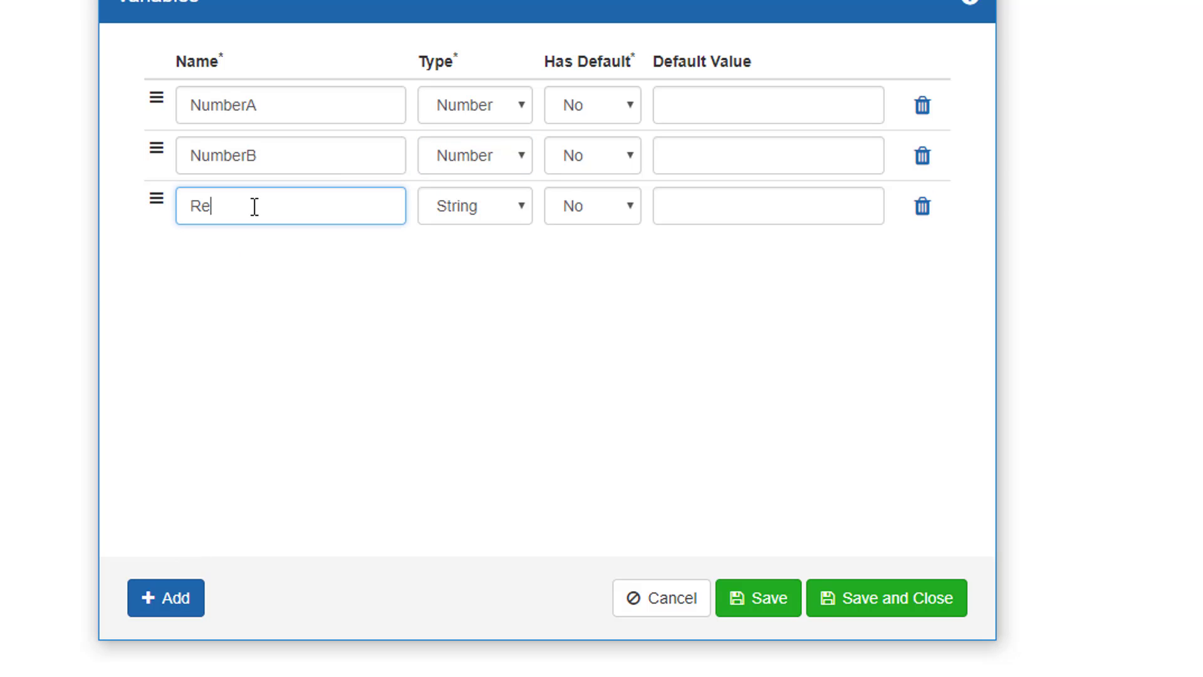
type("sult")
left_click(475, 198)
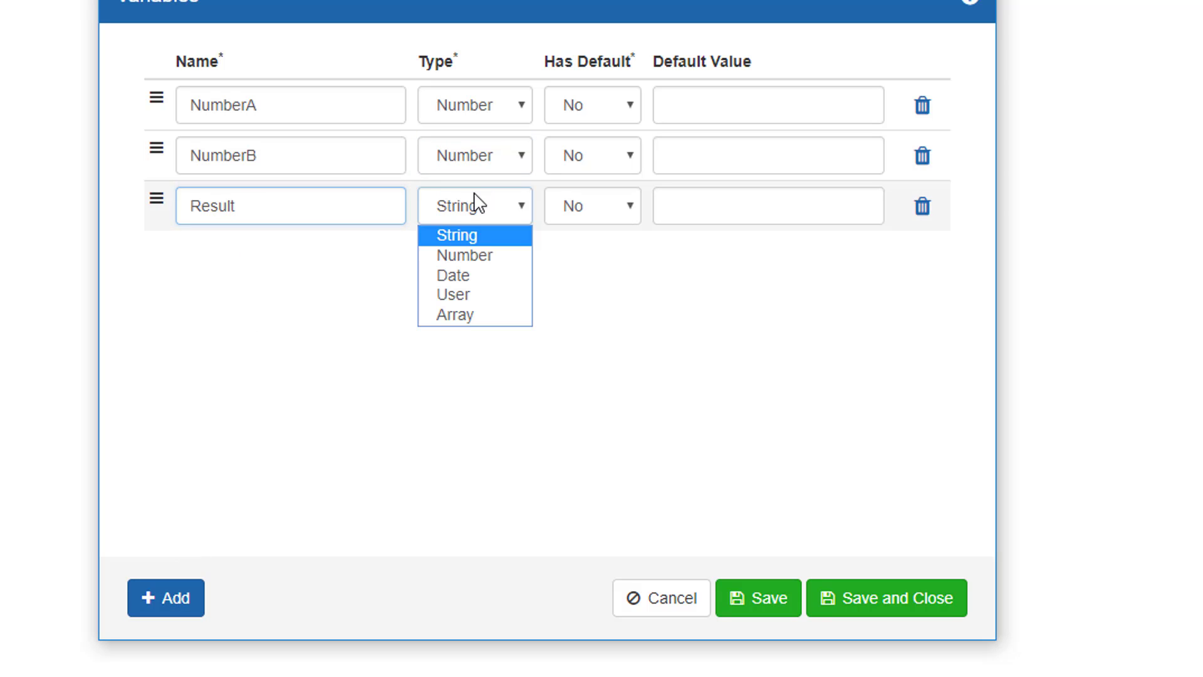
left_click(473, 256)
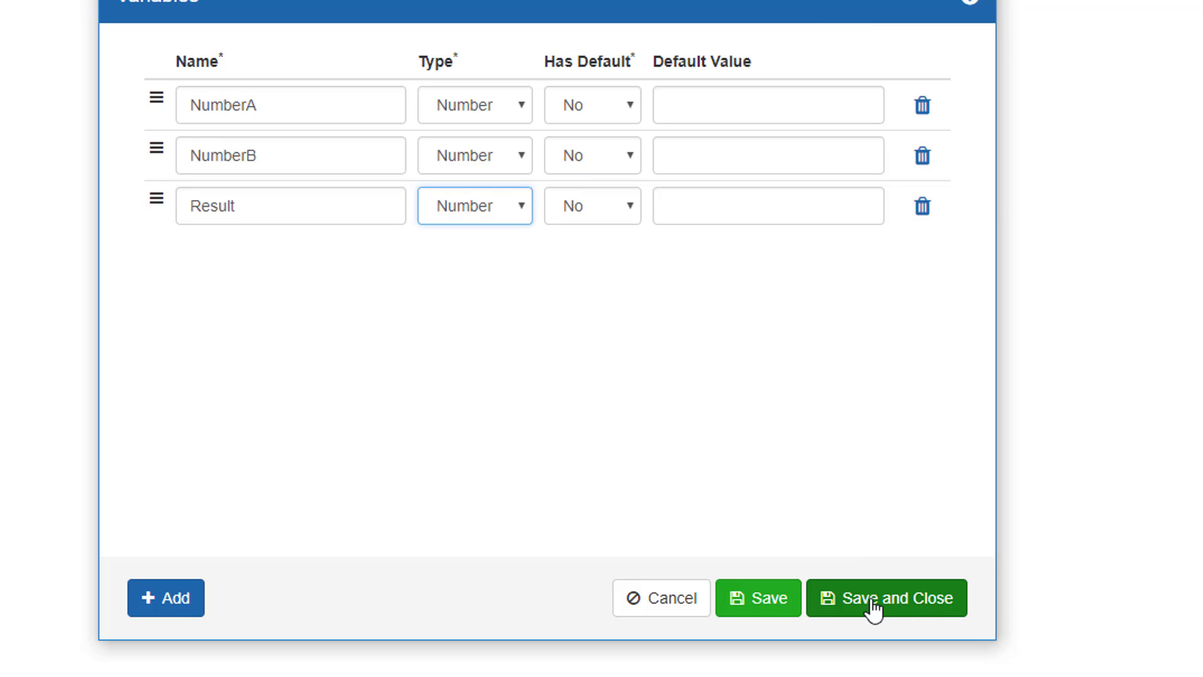
left_click(777, 608)
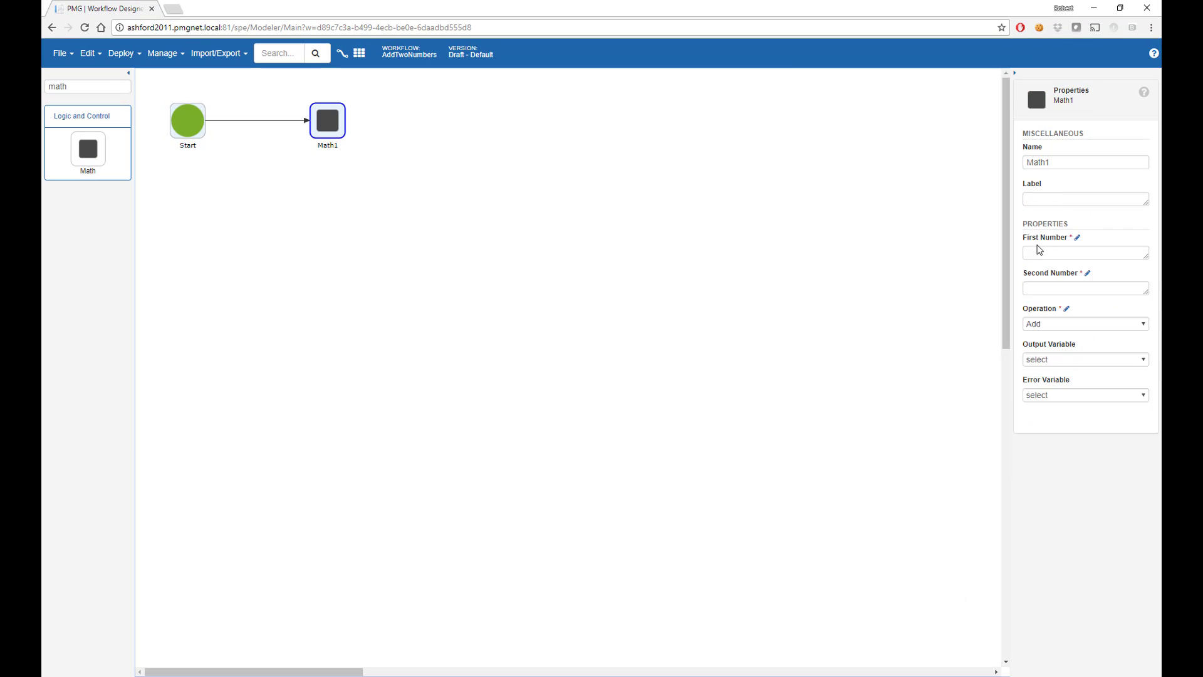
Step: Set the First Number of the Math activity to the variable V{{NumberA}} and save it
left_click(1078, 242)
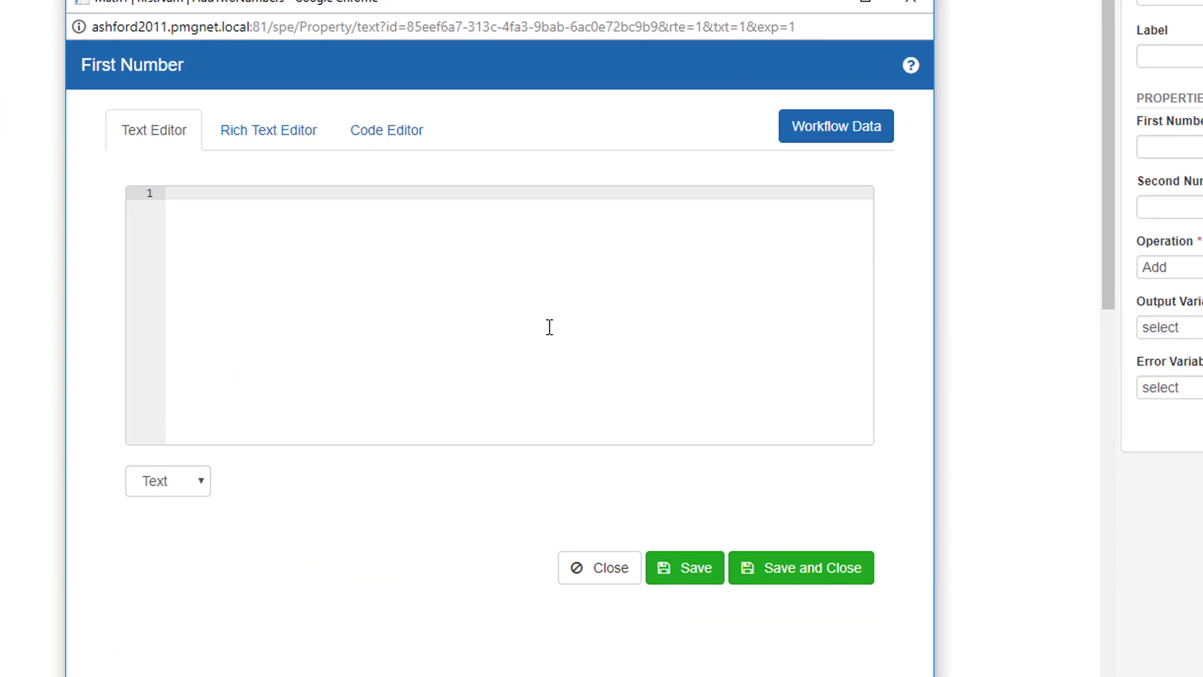
type("An")
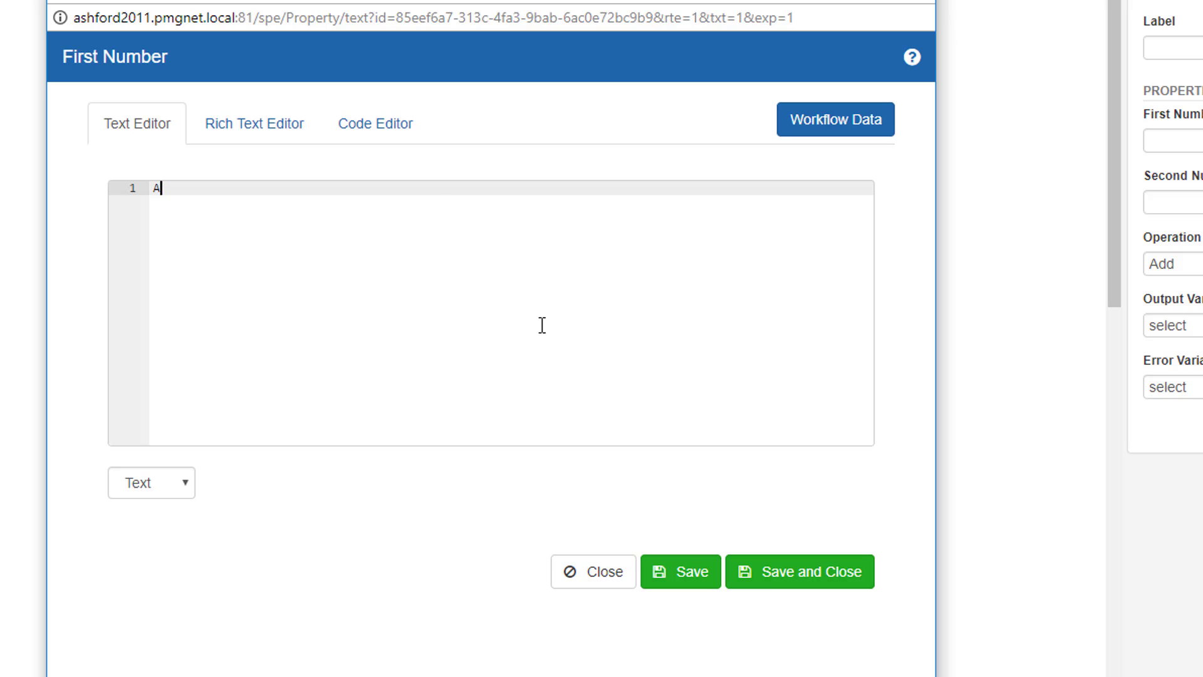
key("Down")
key("Return")
left_click(707, 579)
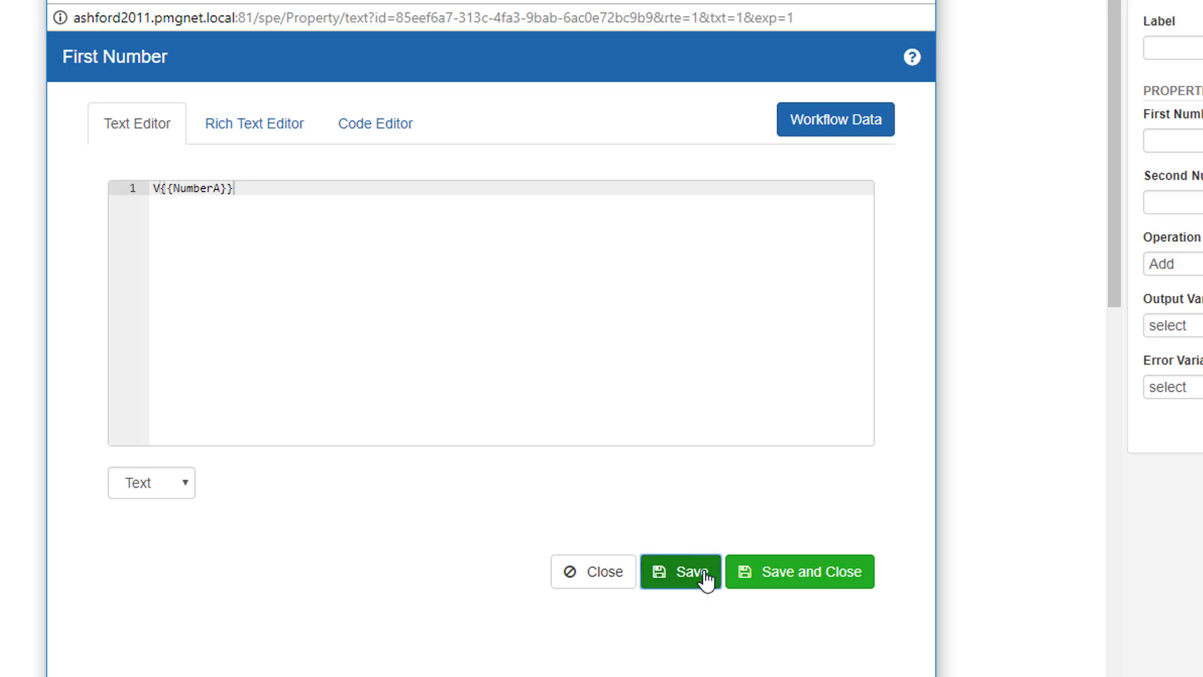
left_click(823, 588)
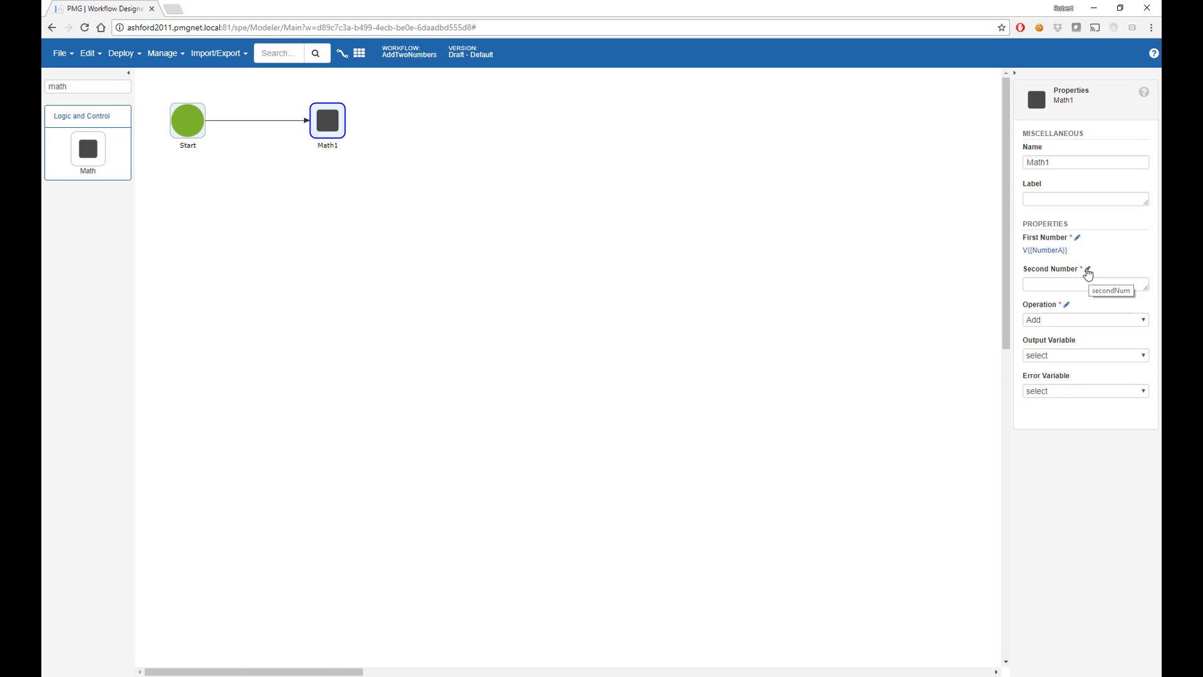
Step: Set the Second Number of the Math activity to the variable V{{NumberB}} and save it
left_click(1088, 271)
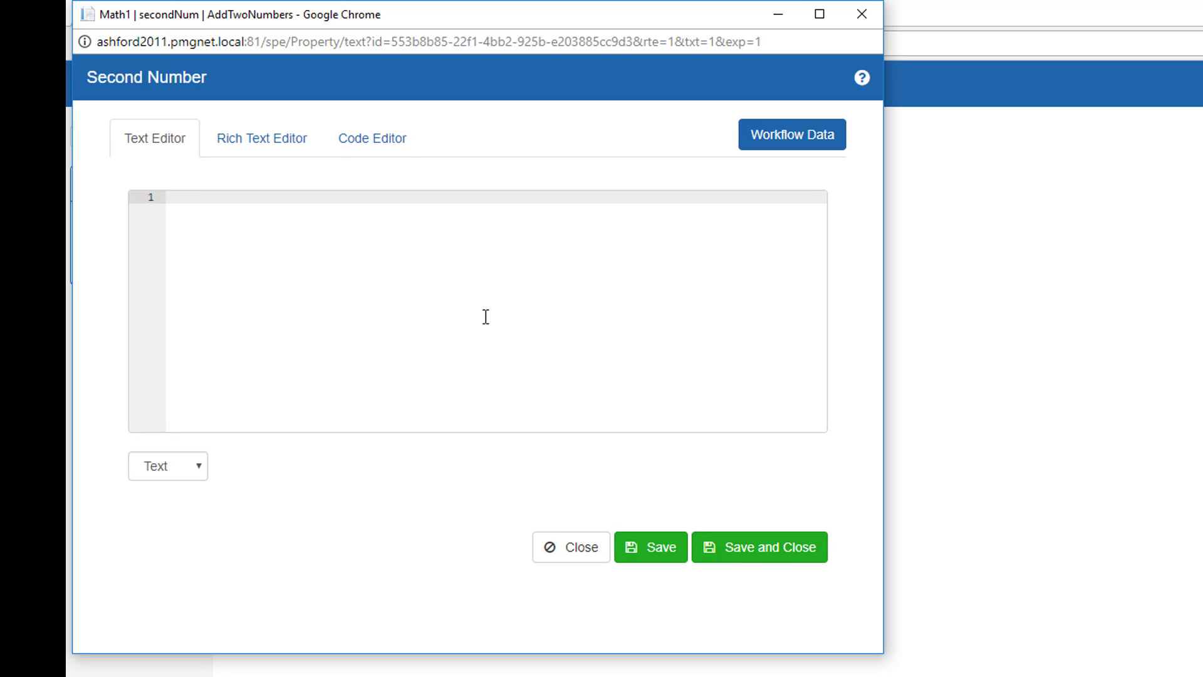
type("Numb")
key("Down")
key("Return")
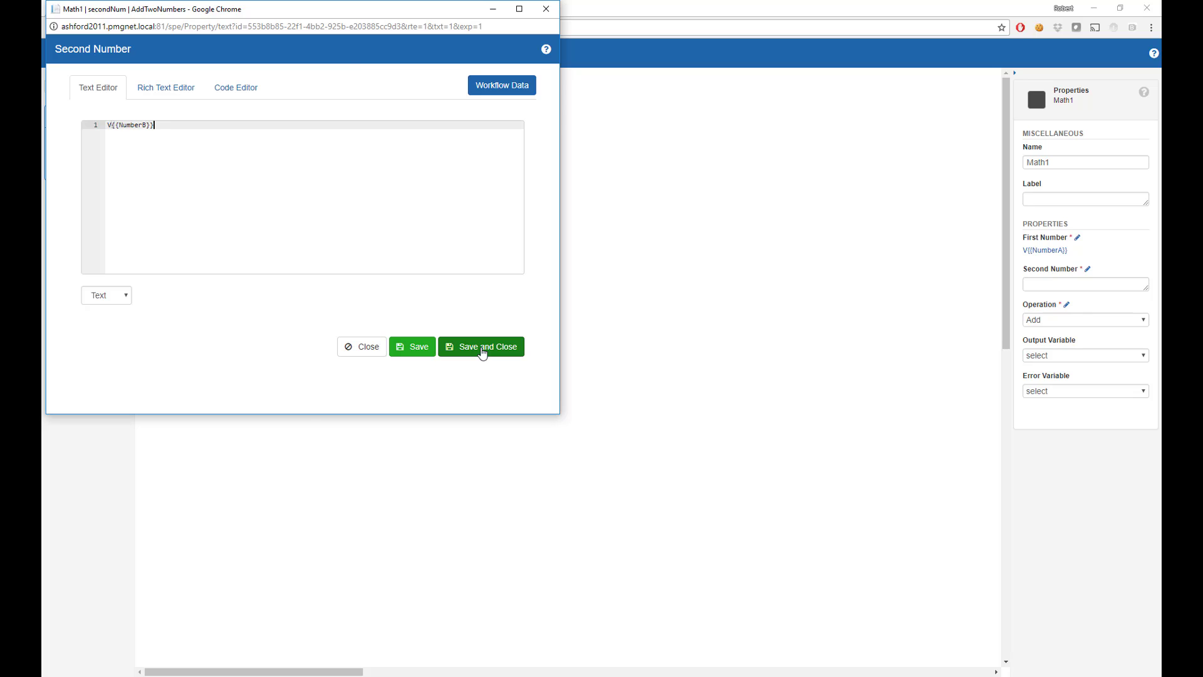
left_click(483, 348)
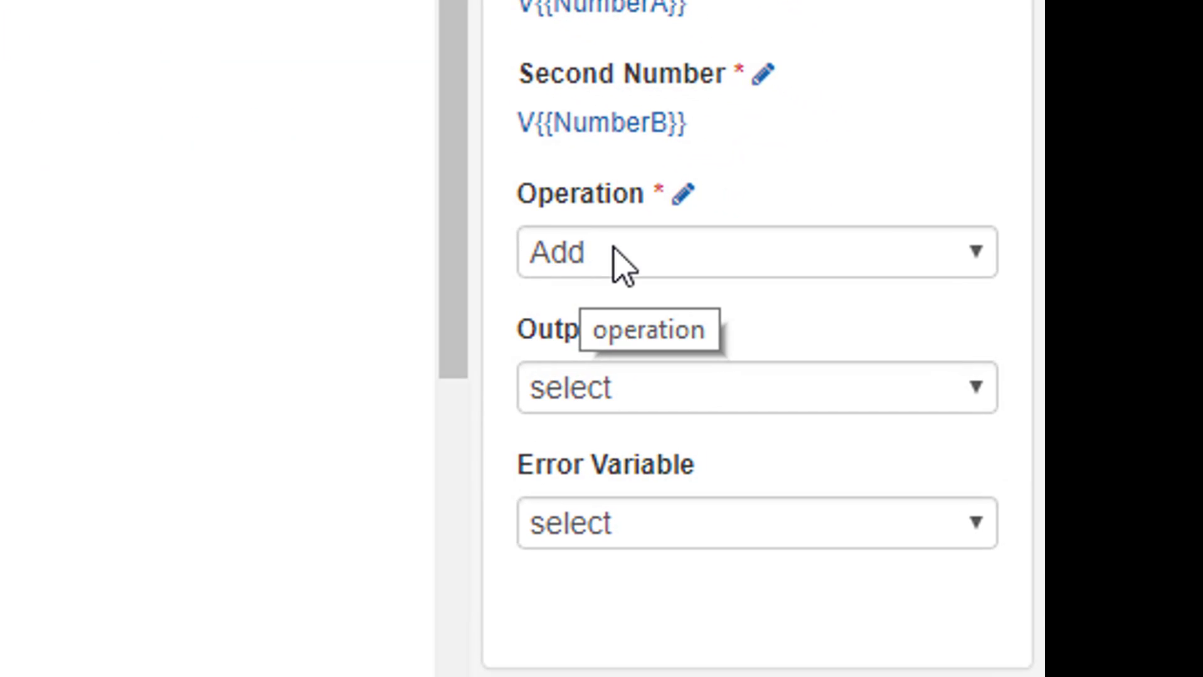
Step: Set the Math activity's operation to Add and its output variable to Result
left_click(566, 253)
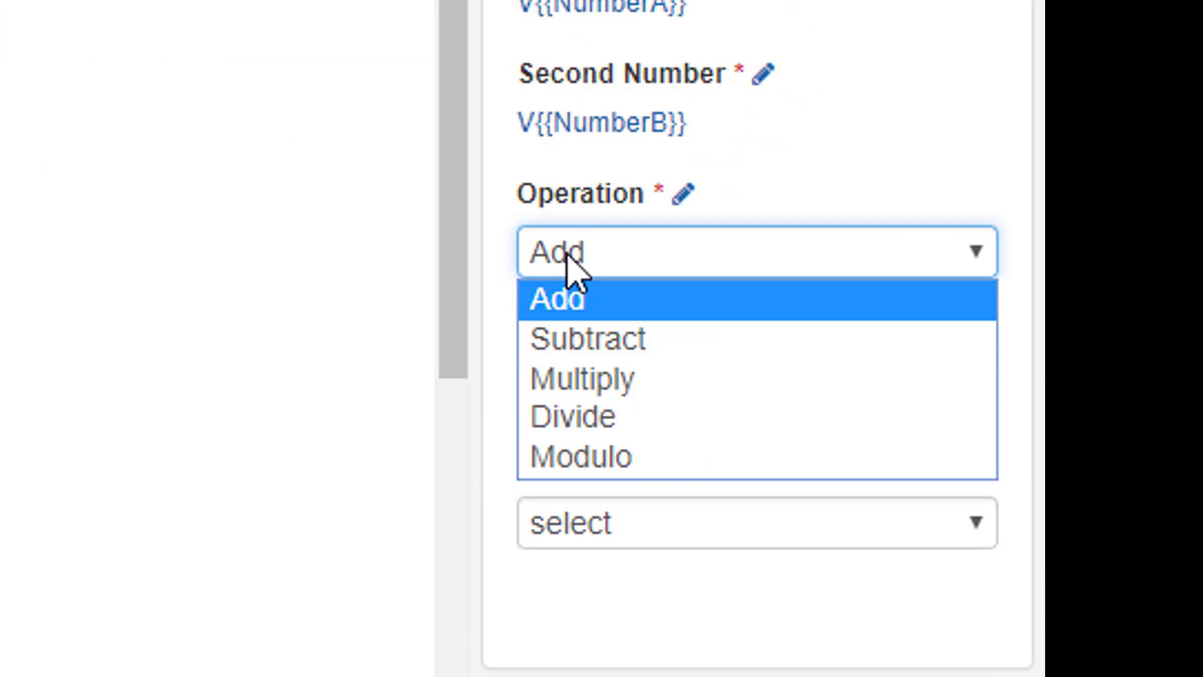
left_click(566, 308)
left_click(637, 387)
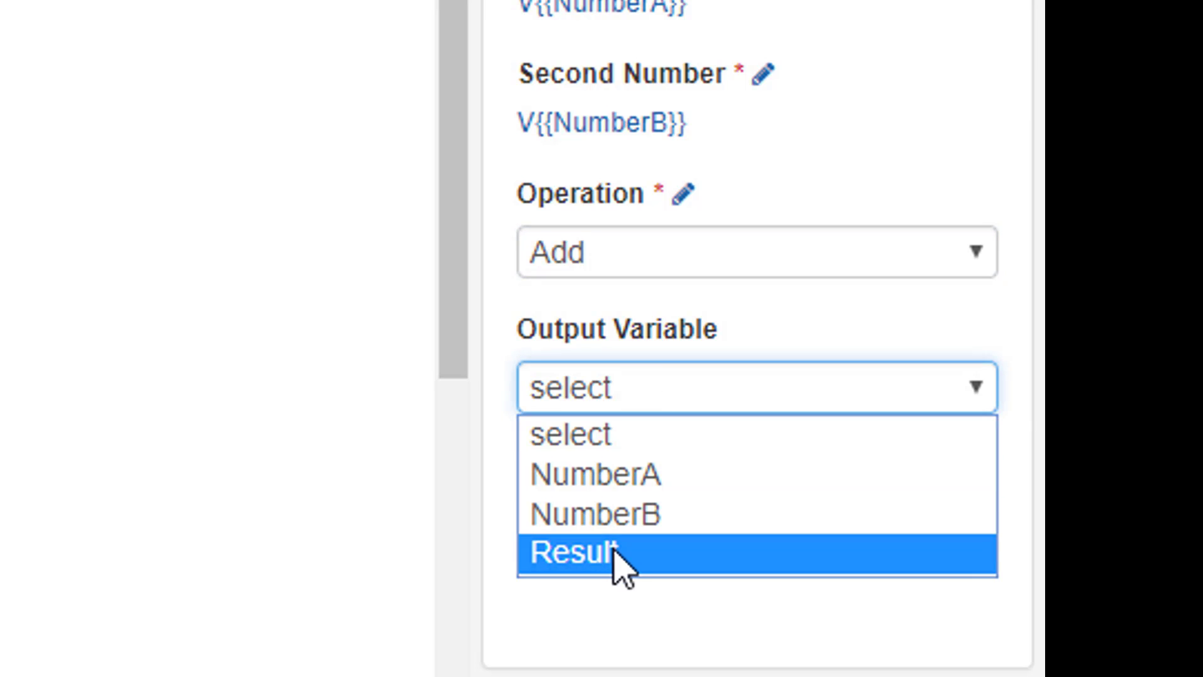
left_click(614, 553)
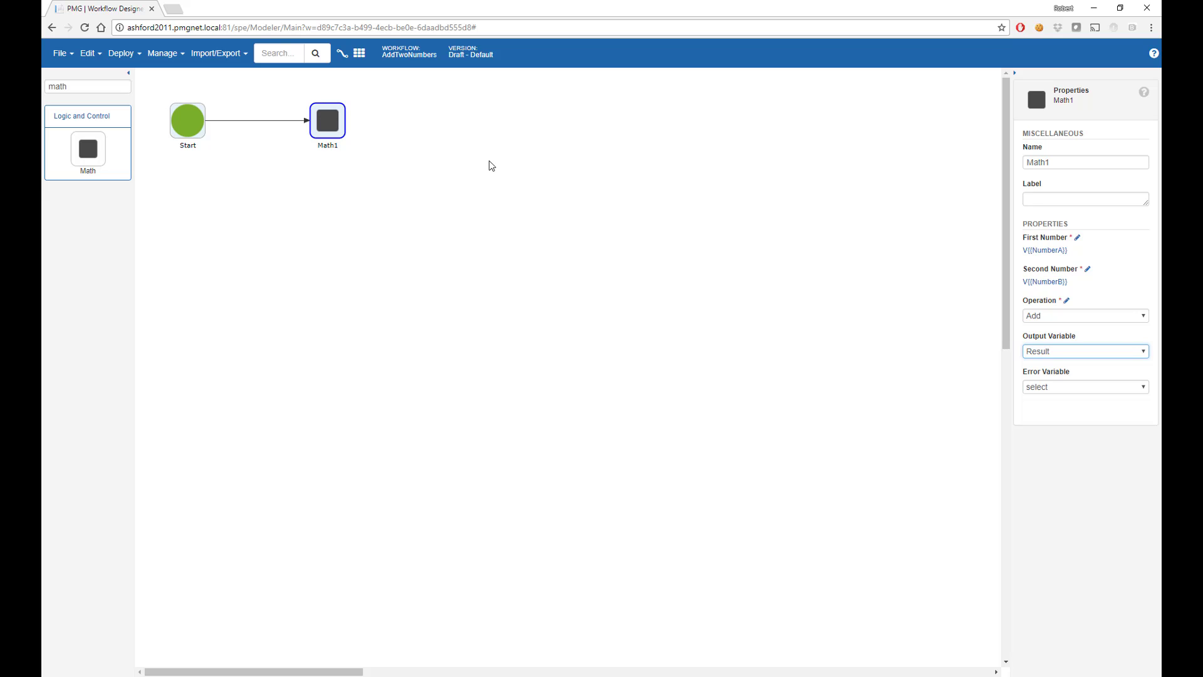
left_click(167, 54)
left_click(337, 130)
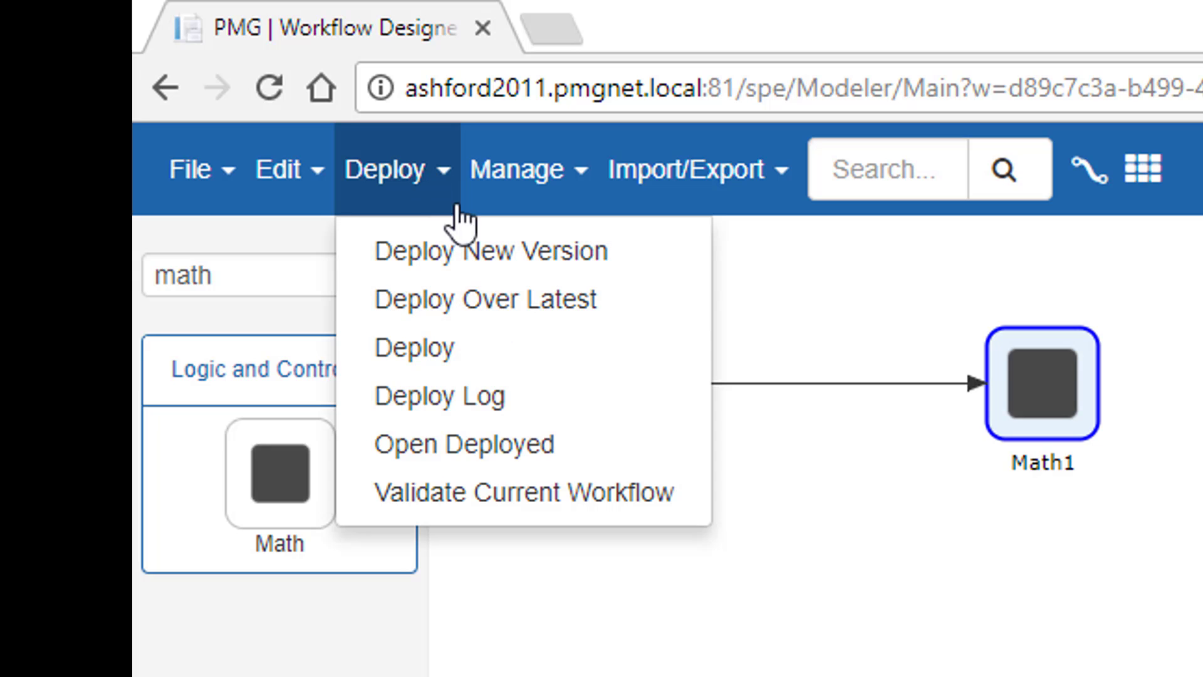
left_click(349, 217)
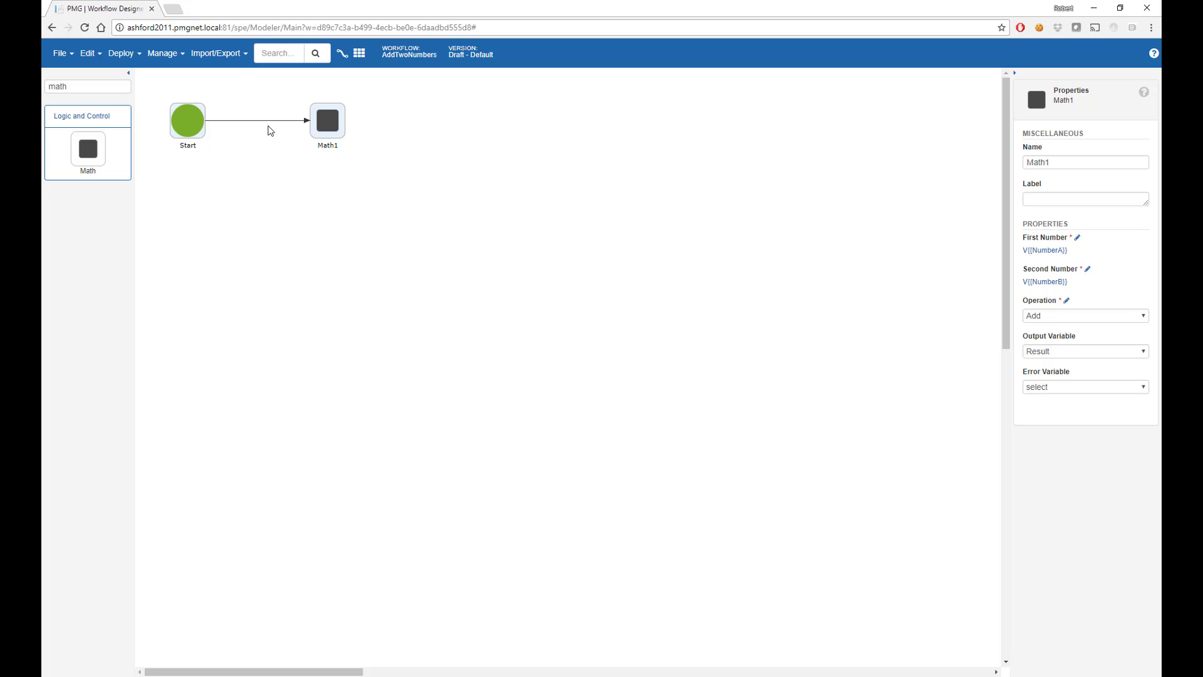
Step: Open the management of workflow functions and start a new function for the AddTwoNumbers workflow
left_click(153, 54)
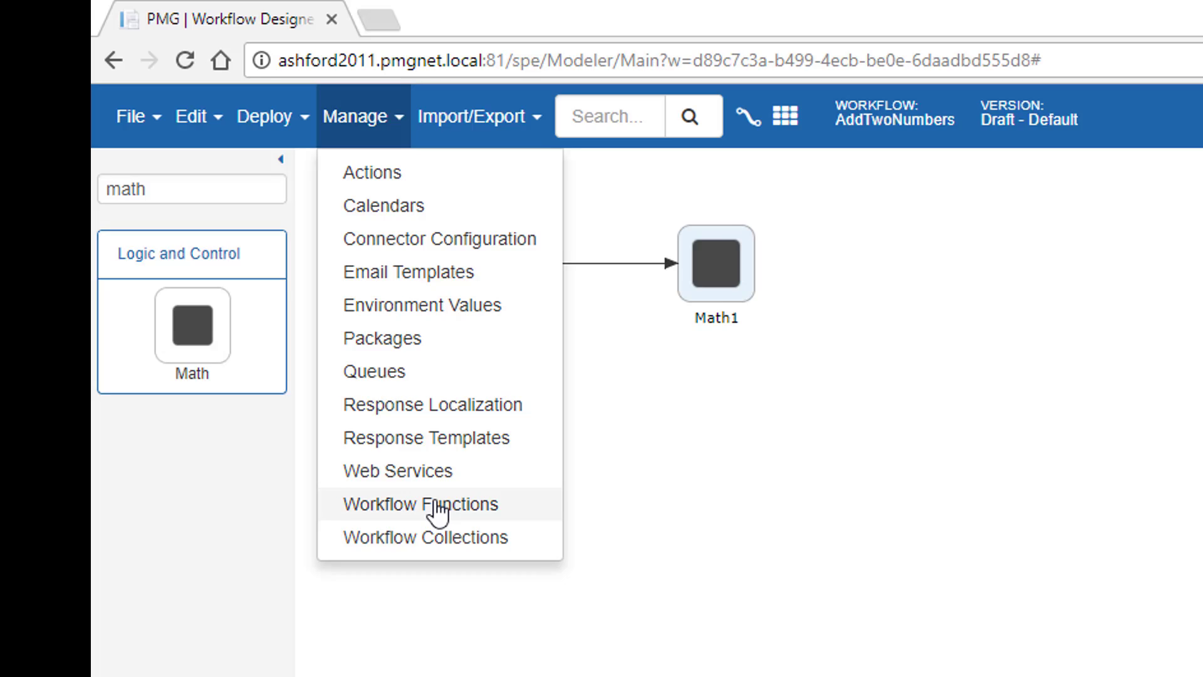
left_click(437, 511)
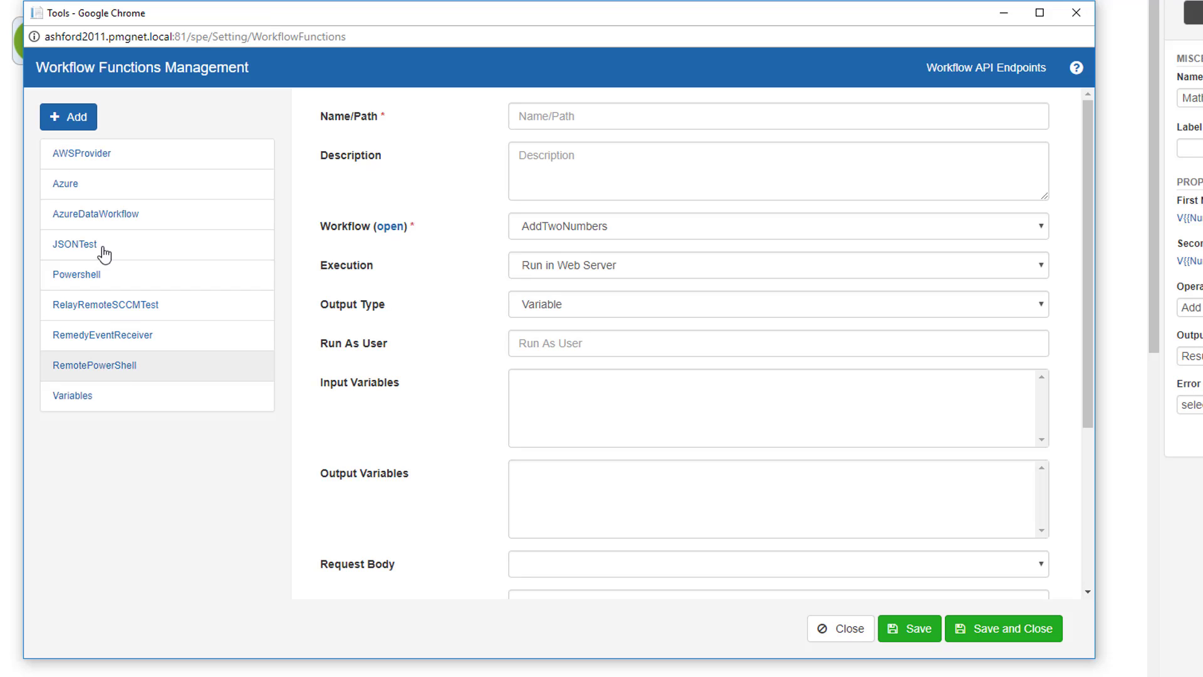
left_click(72, 125)
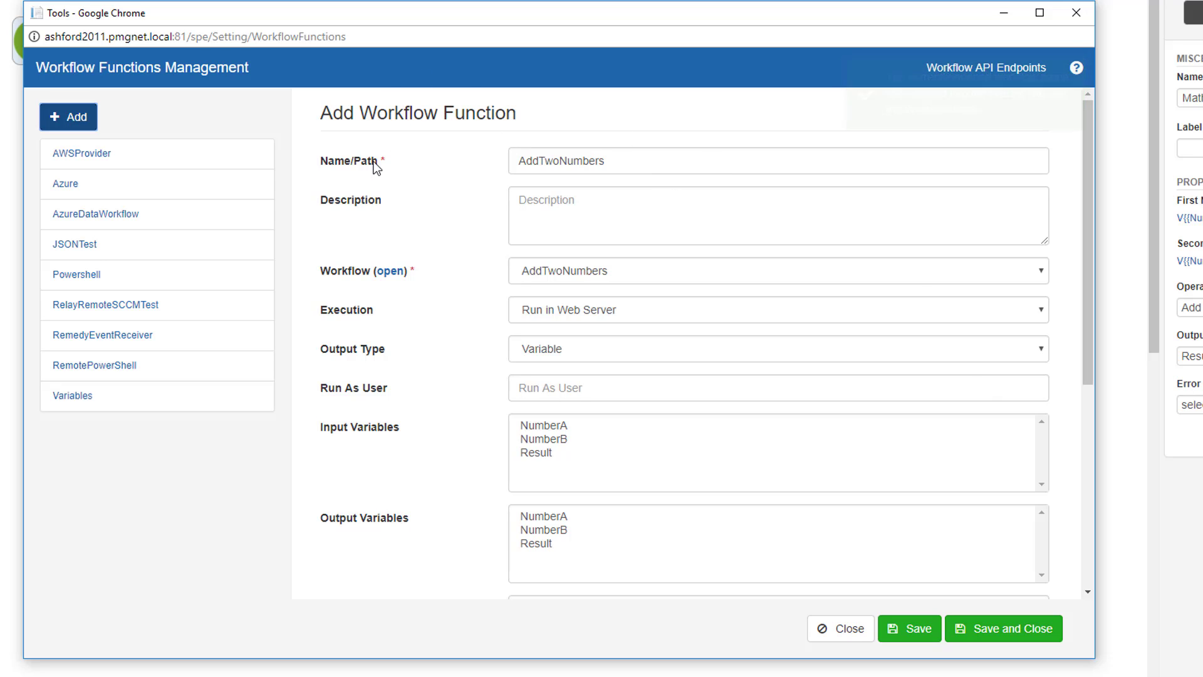
left_click_drag(608, 157, 514, 154)
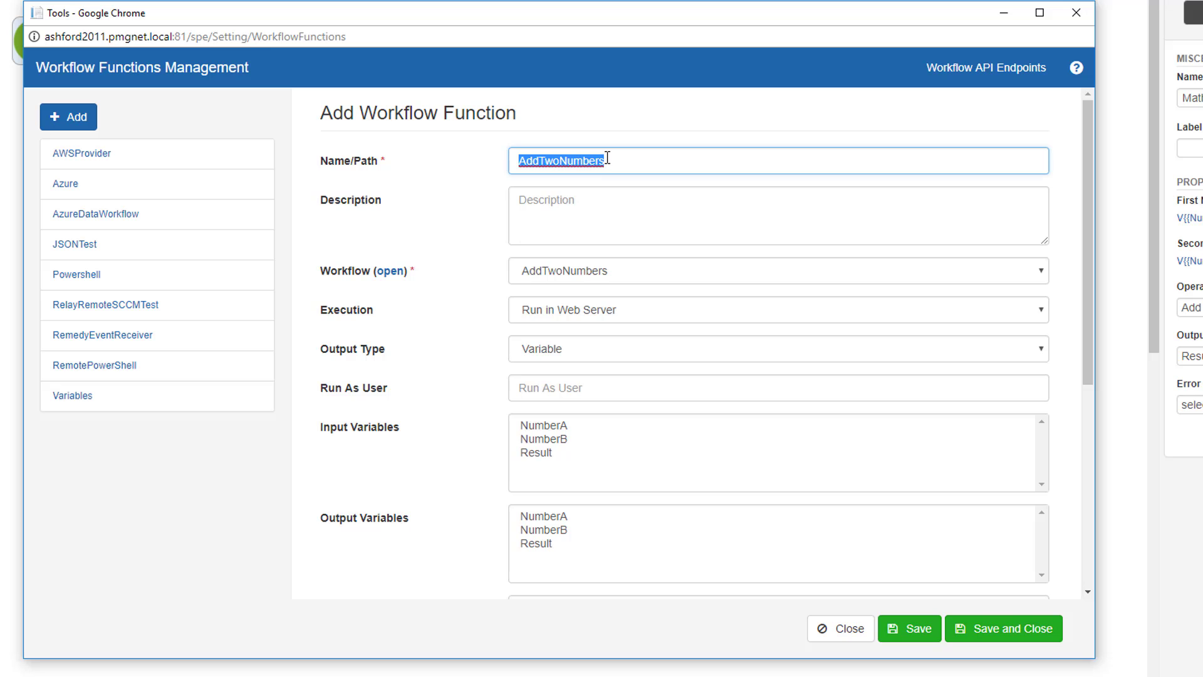
left_click(536, 161)
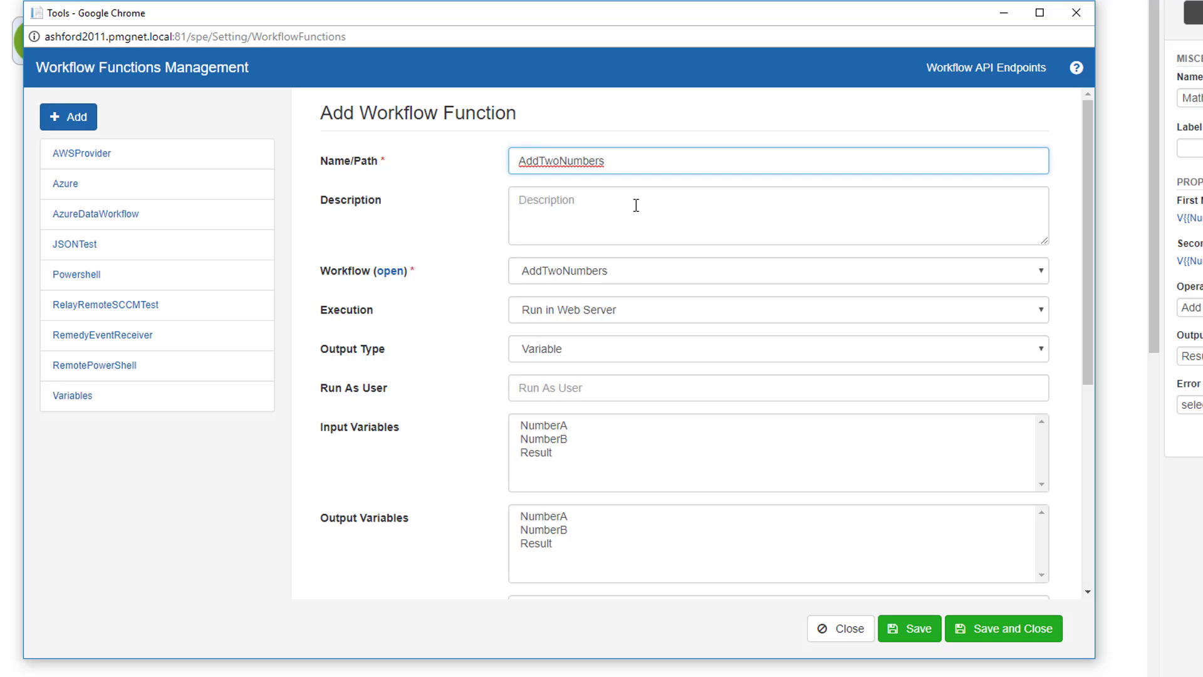
Step: Set NumberA and NumberB as the function's input variables and Result as its output variable, and save the function
left_click(562, 195)
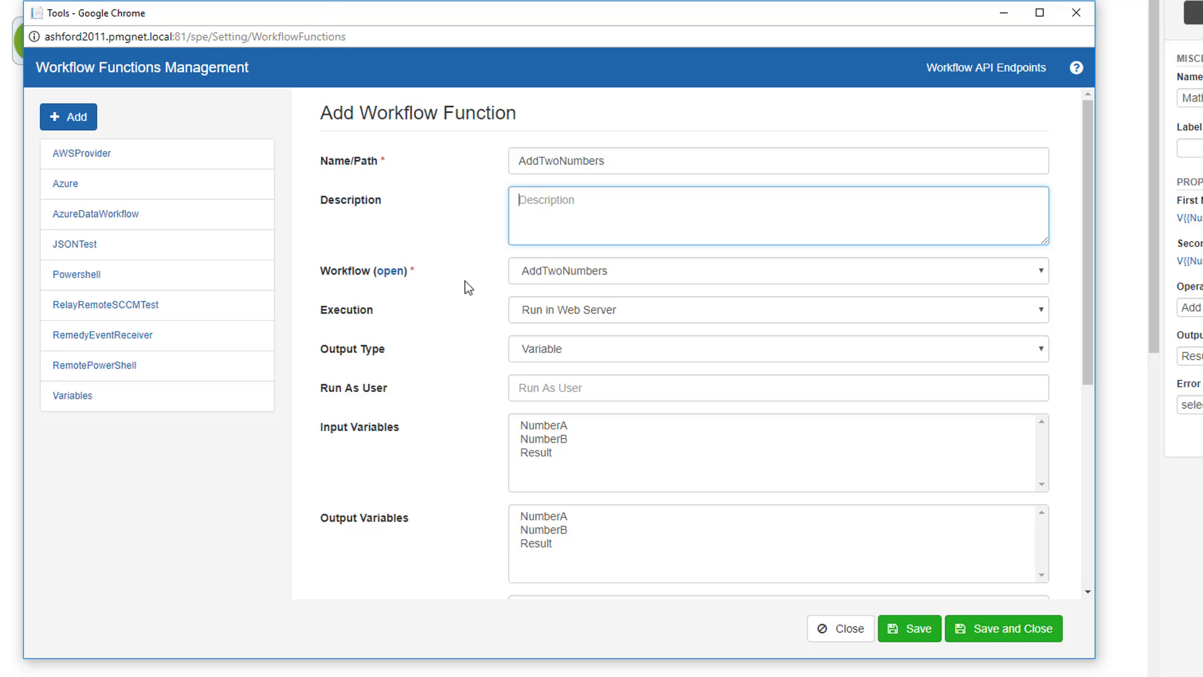
left_click_drag(1086, 176, 1088, 242)
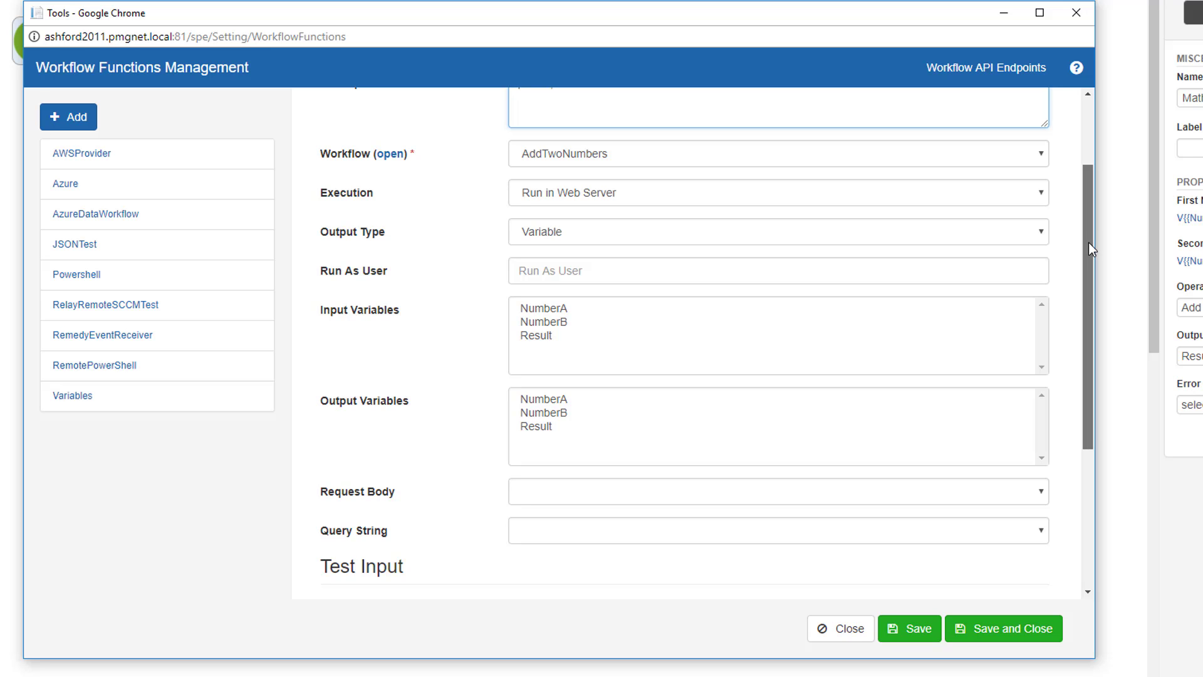
left_click_drag(1089, 242, 1089, 242)
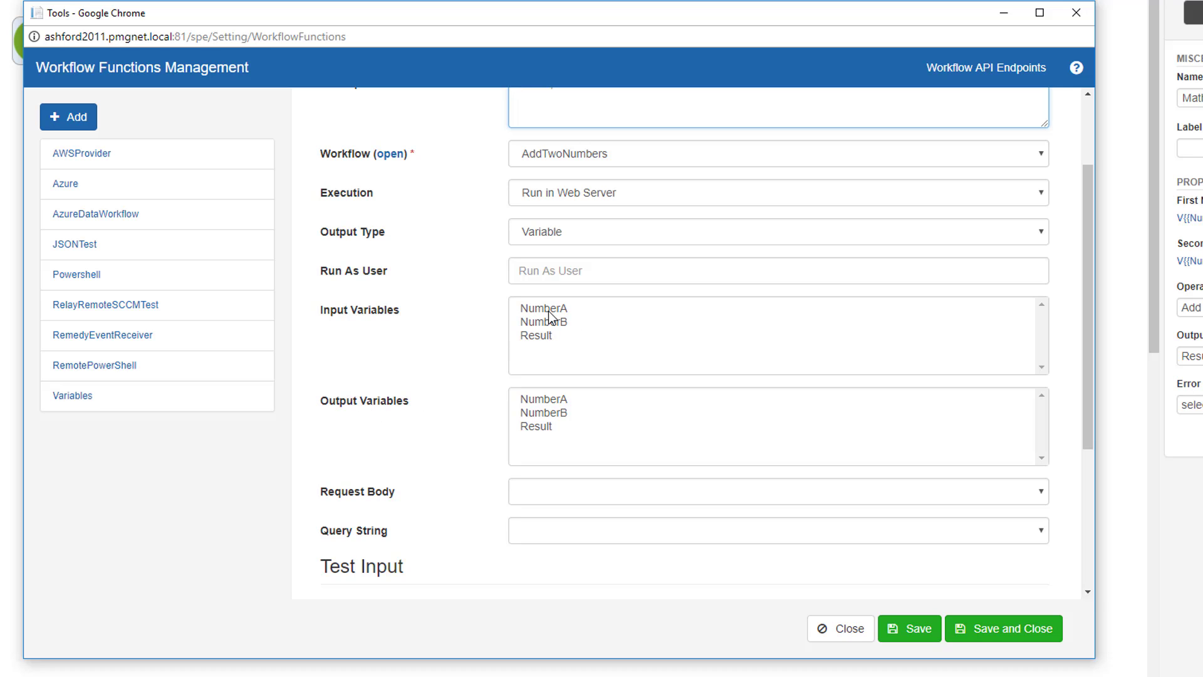
left_click_drag(550, 311, 580, 327)
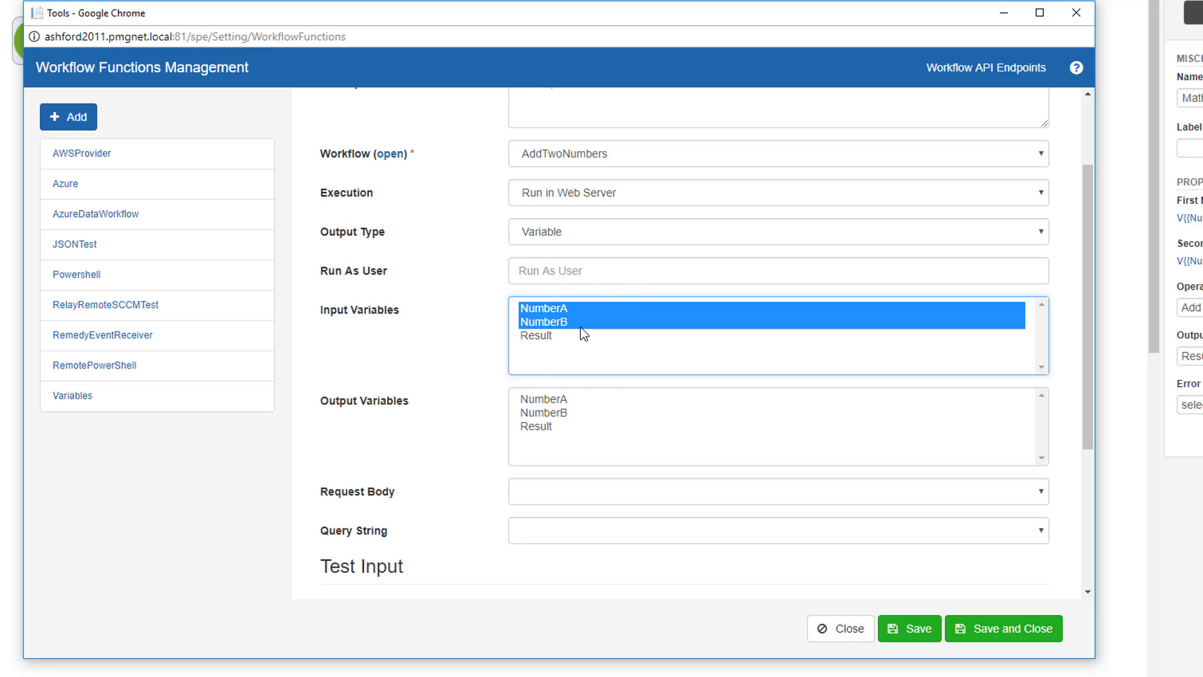
left_click(553, 427)
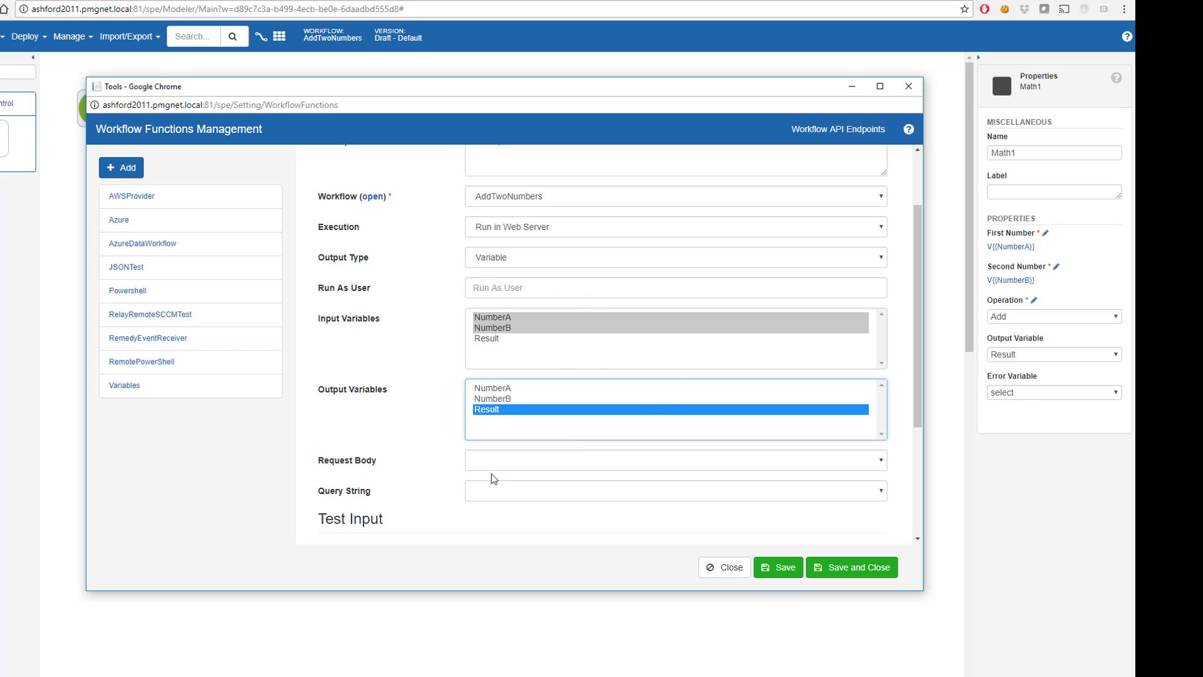
scroll(376, 420, "down", 3)
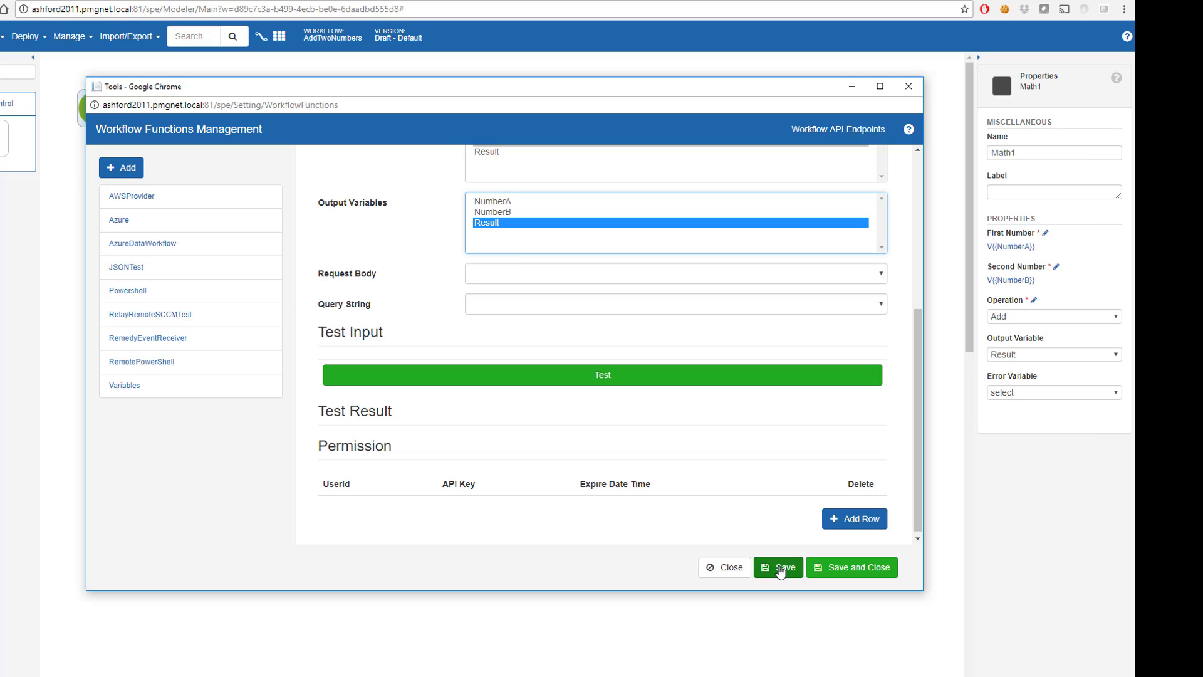
left_click(781, 568)
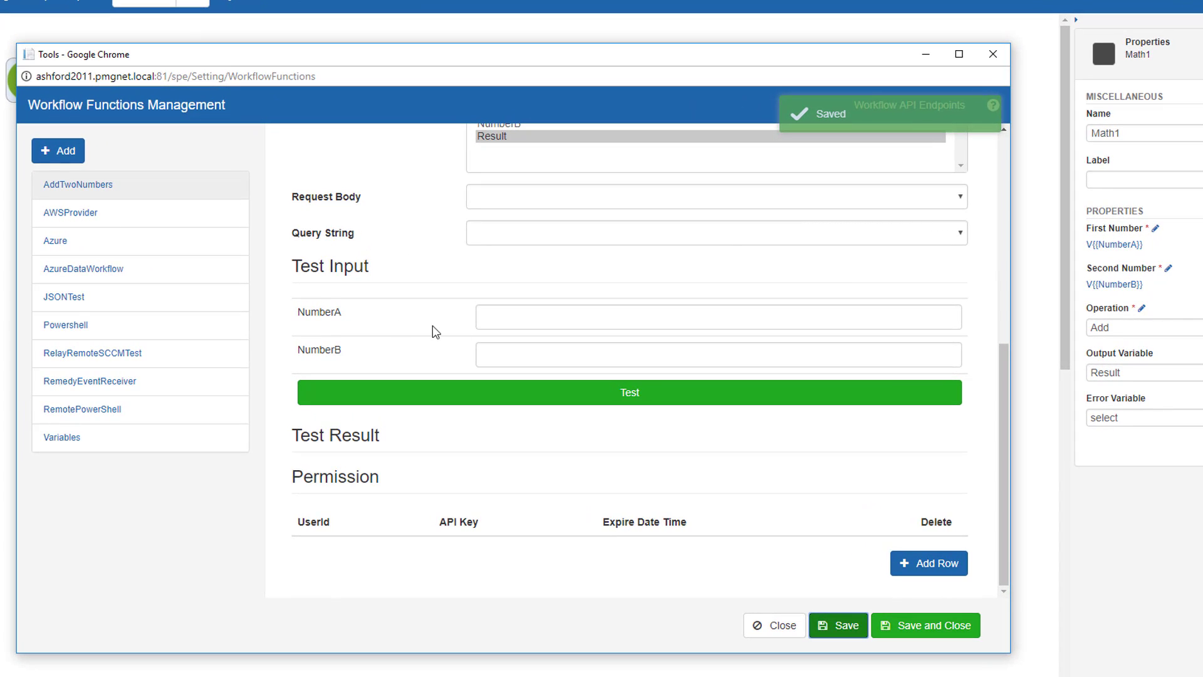
Step: Test the AddTwoNumbers function with NumberA 10 and NumberB 15 and examine the returned test result
left_click(596, 316)
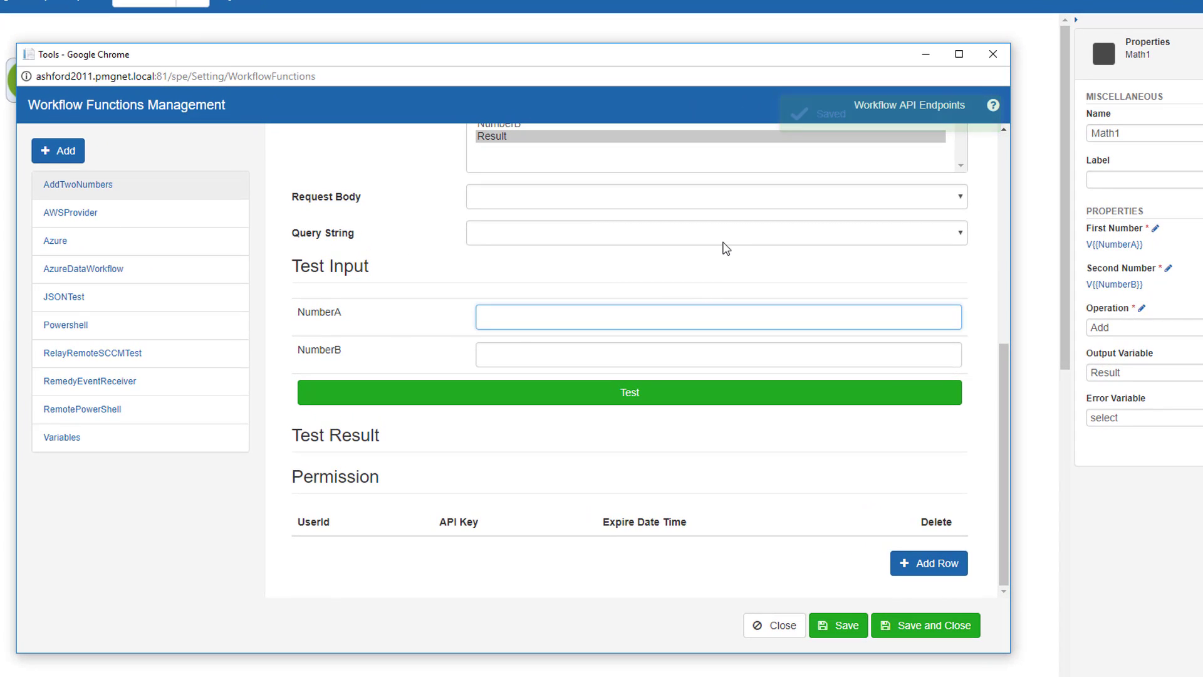
type("10")
key("Tab")
type("1")
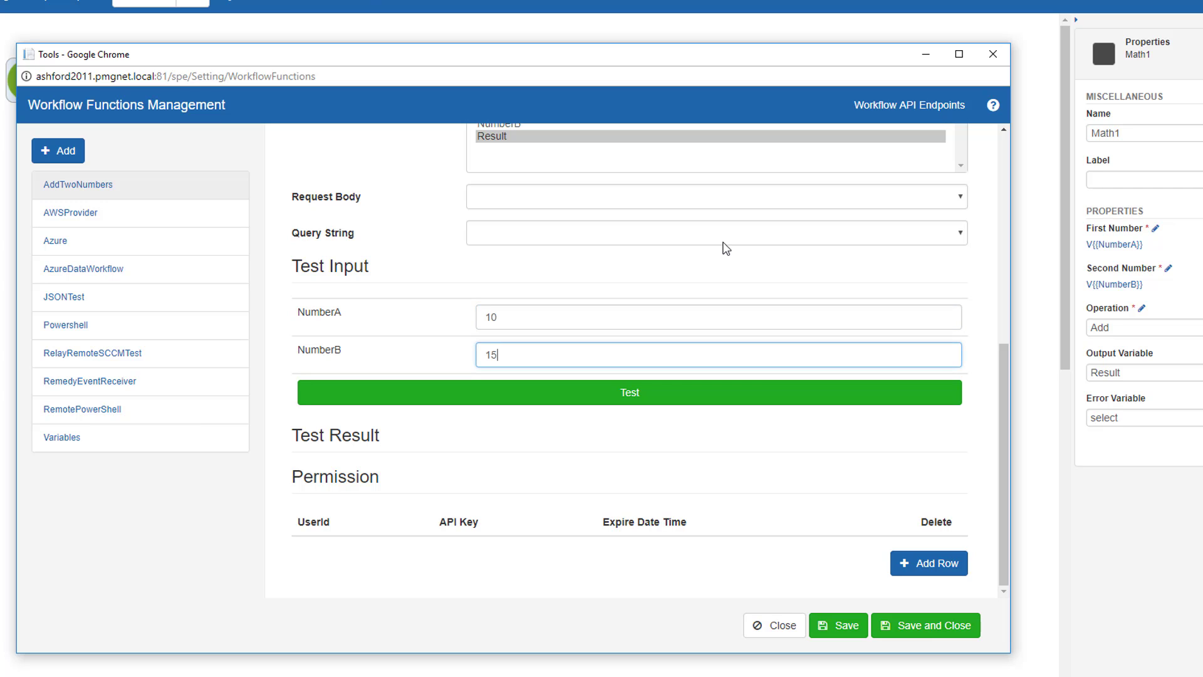
left_click(528, 392)
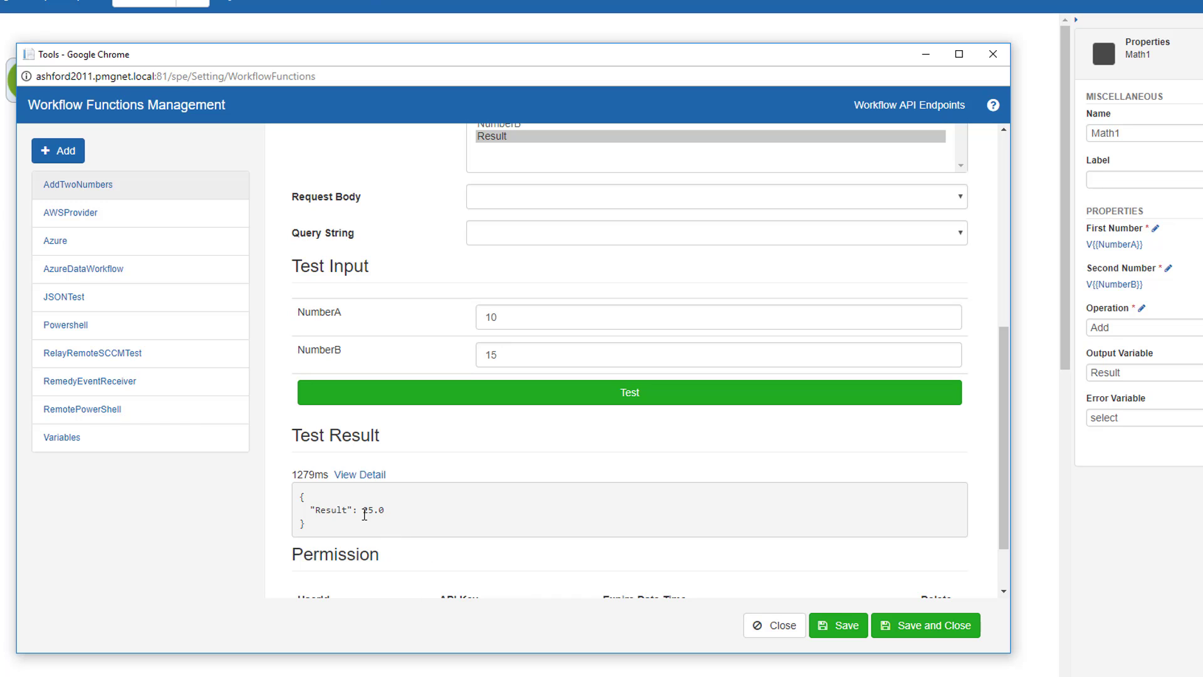
double_click(324, 513)
left_click(332, 508)
left_click_drag(319, 550, 302, 498)
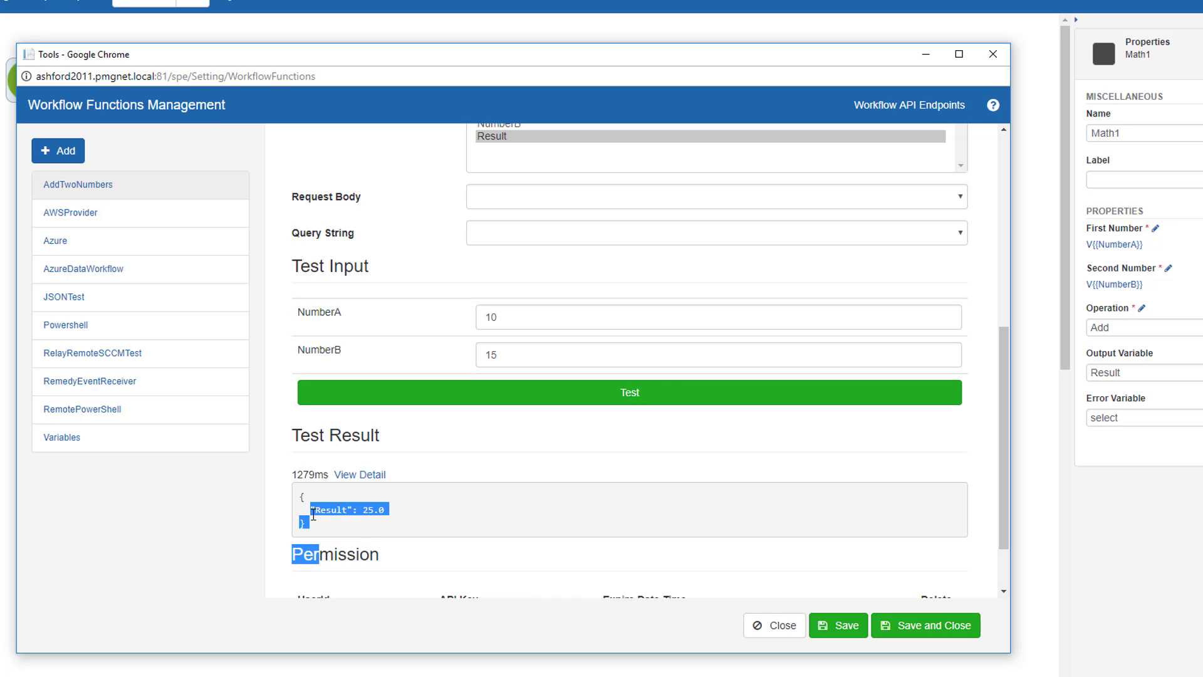
left_click(369, 537)
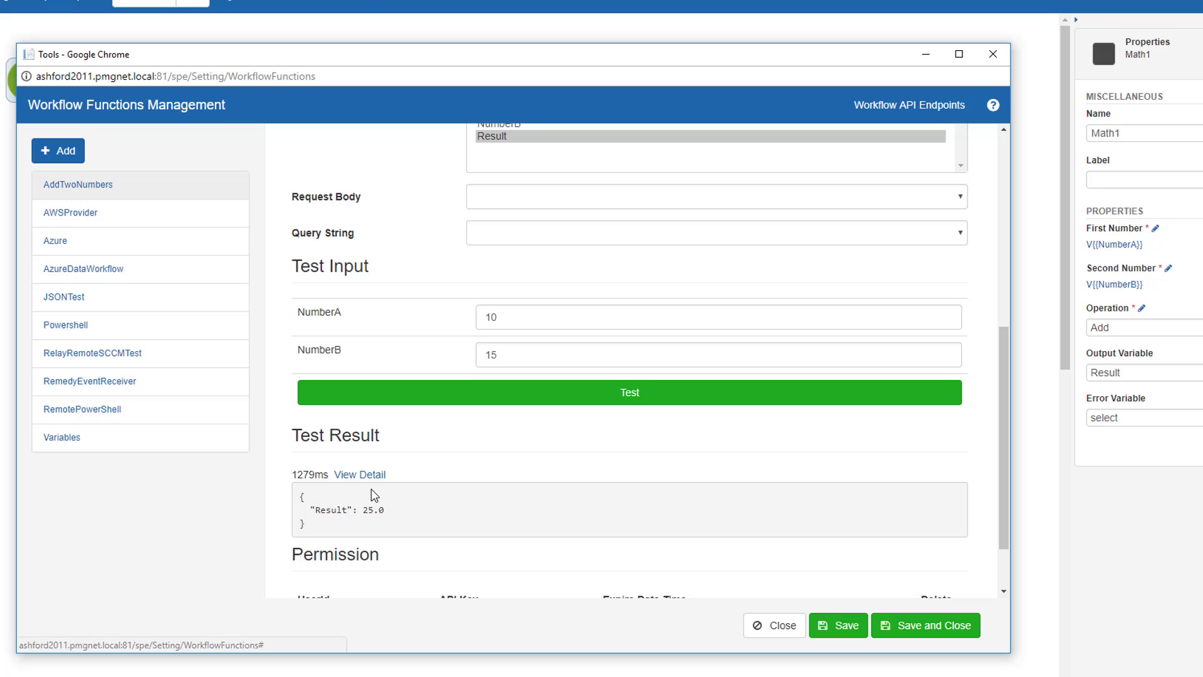
Step: Save the AddTwoNumbers function again and close the workflow functions management window
scroll(412, 481, "down", 1)
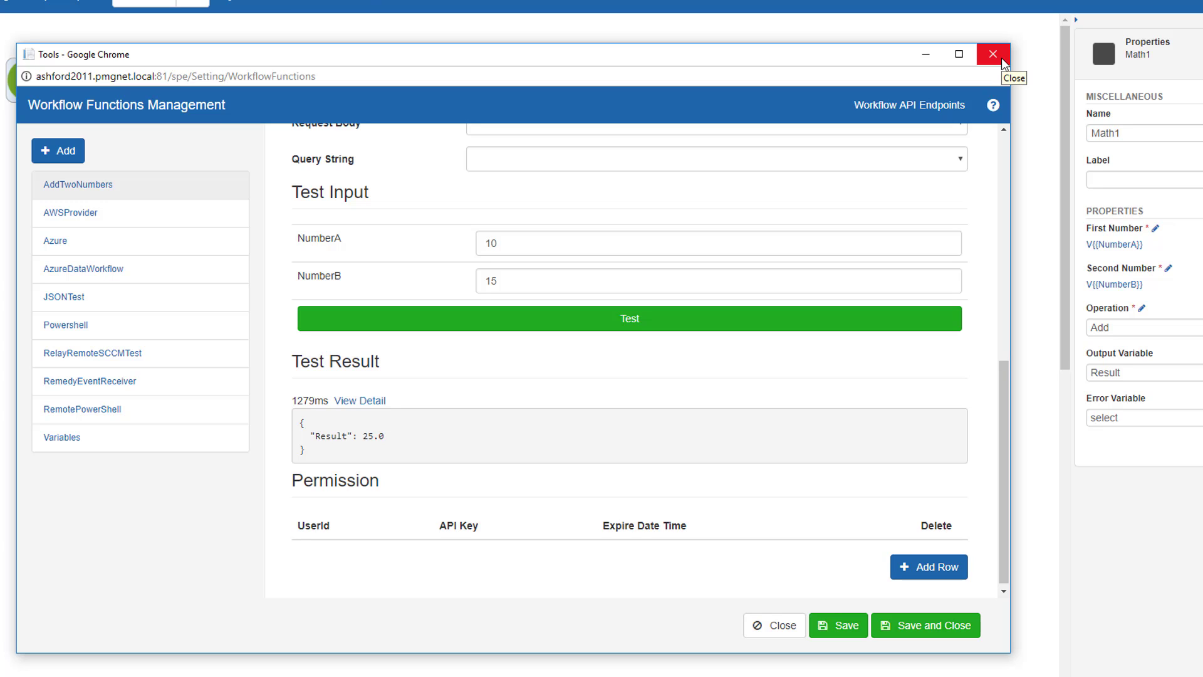
left_click(847, 627)
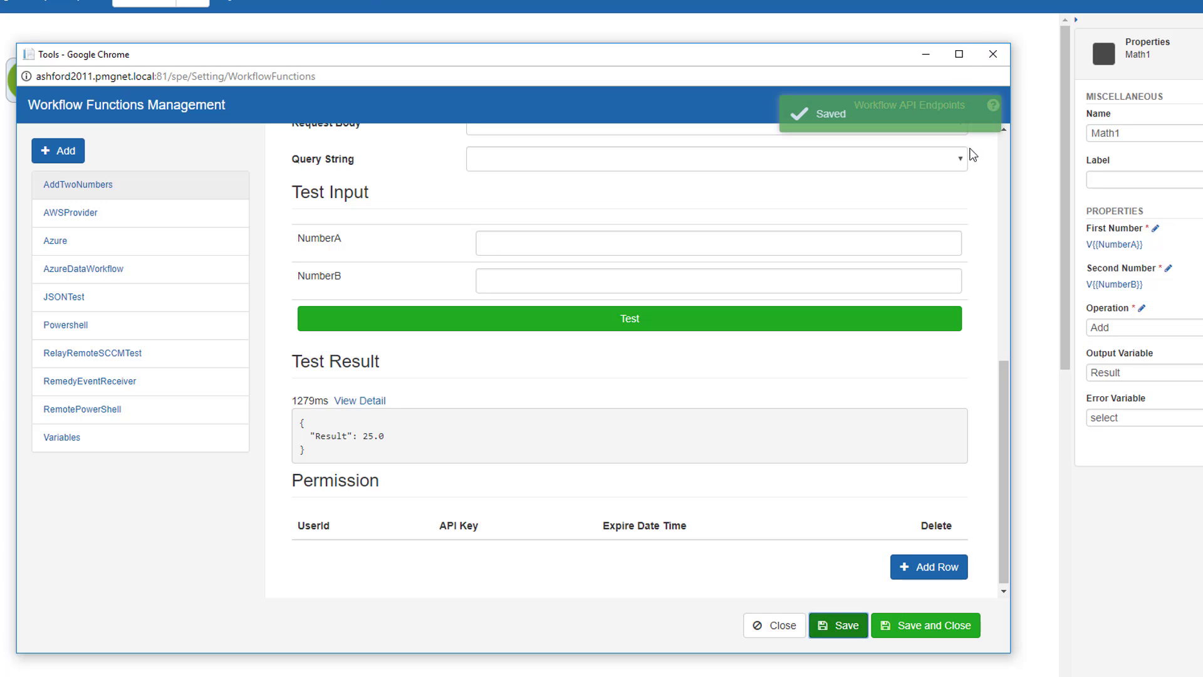
left_click(1000, 62)
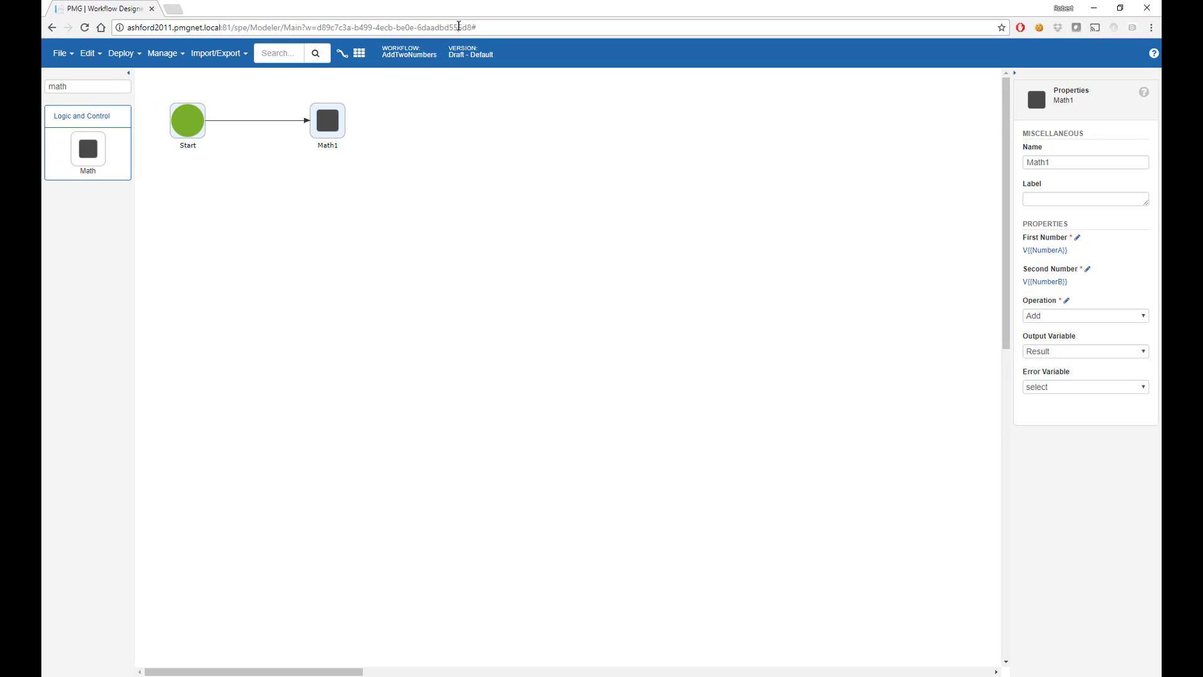
Step: Reload the workflow designer and look for AddTwoNumbers among the activities in the Functions category
left_click(459, 26)
key("Return")
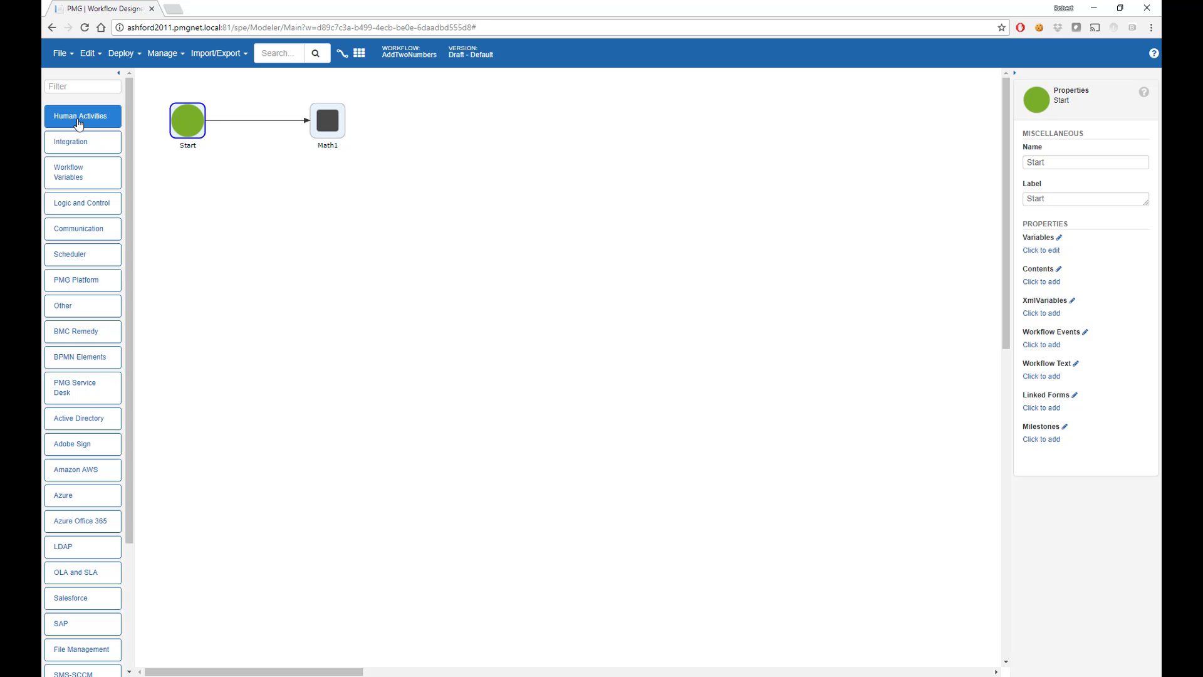
scroll(86, 325, "down", 3)
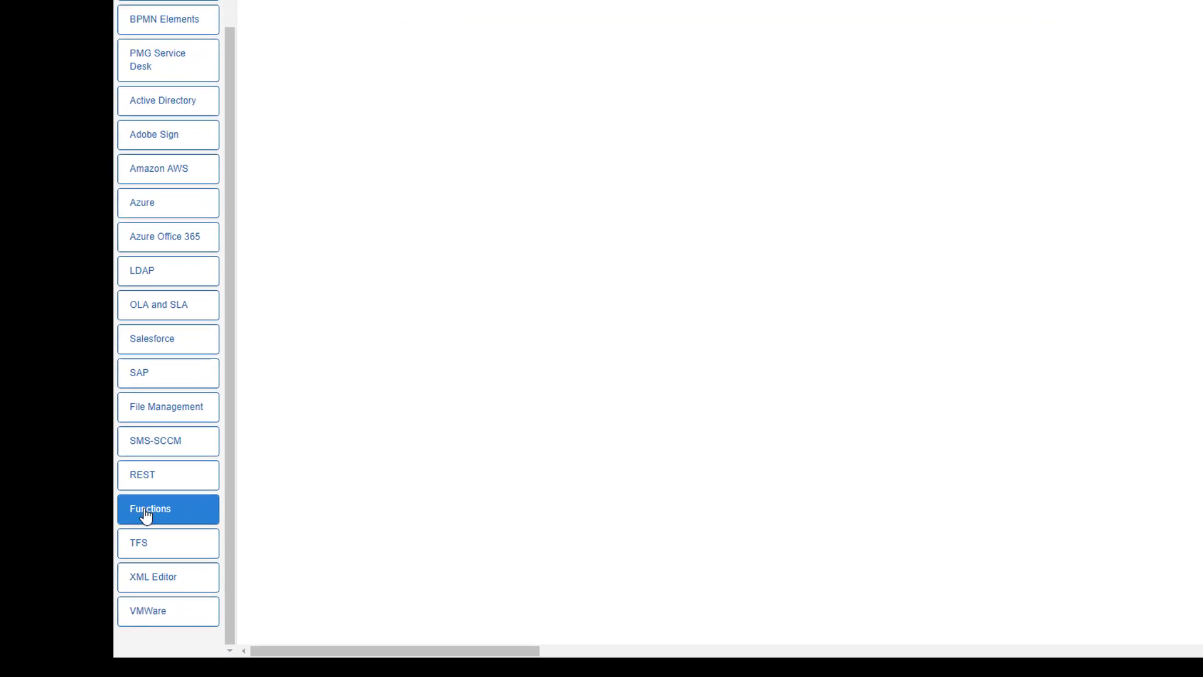
left_click(70, 573)
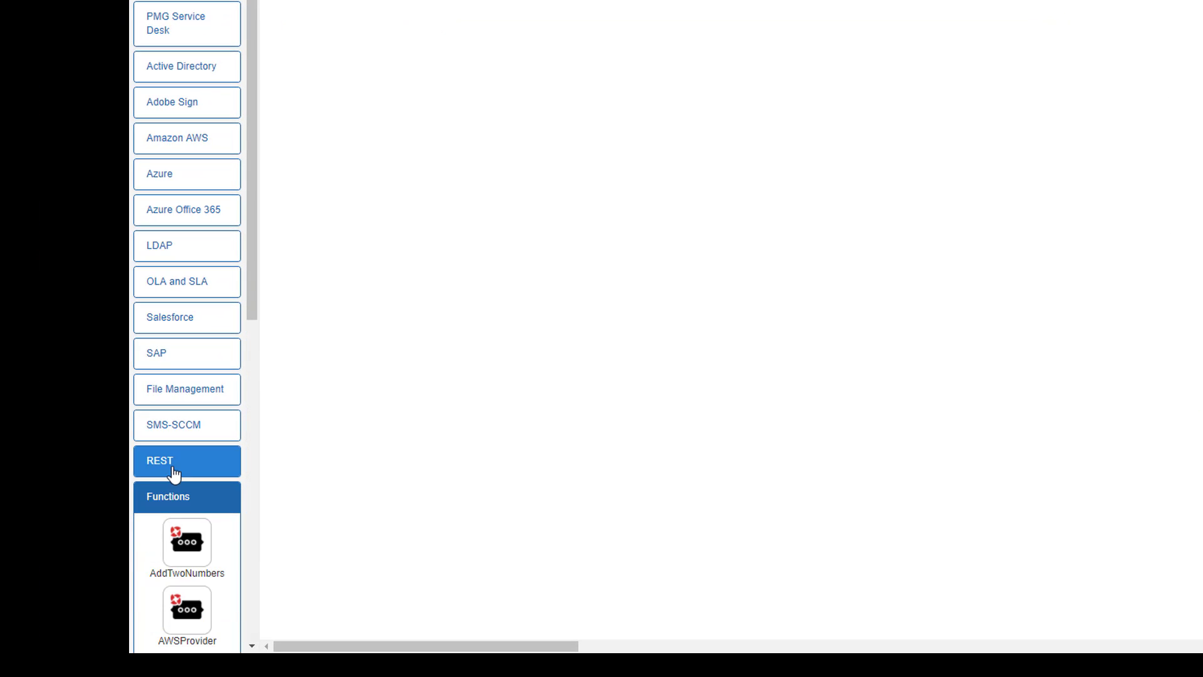
scroll(207, 511, "down", 3)
scroll(204, 477, "up", 1)
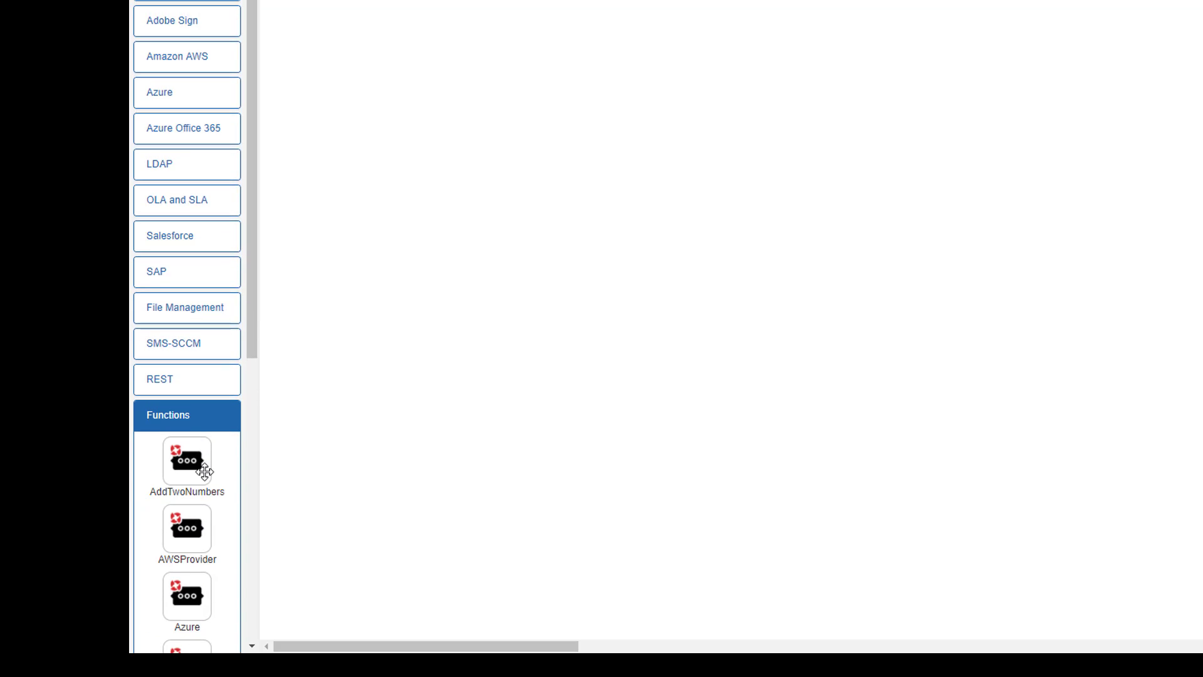
scroll(238, 408, "down", 1)
left_click_drag(248, 349, 254, 411)
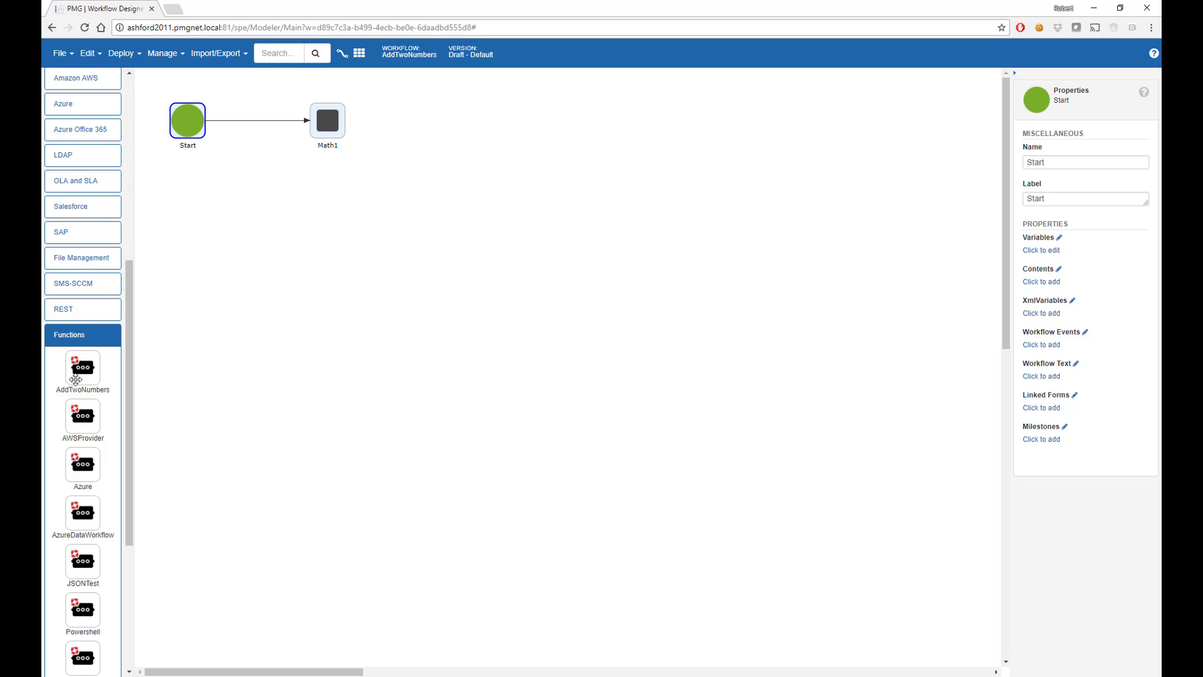
Step: Create a new workflow named UseAddTwoNumbers
left_click(67, 57)
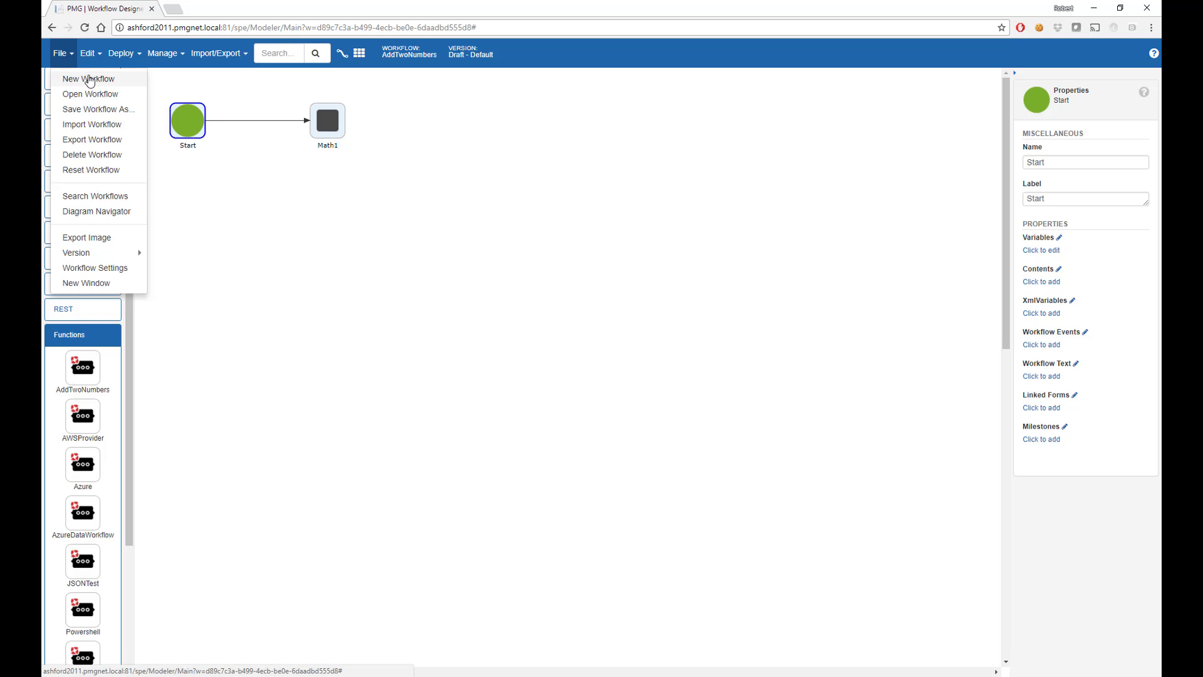
left_click(89, 79)
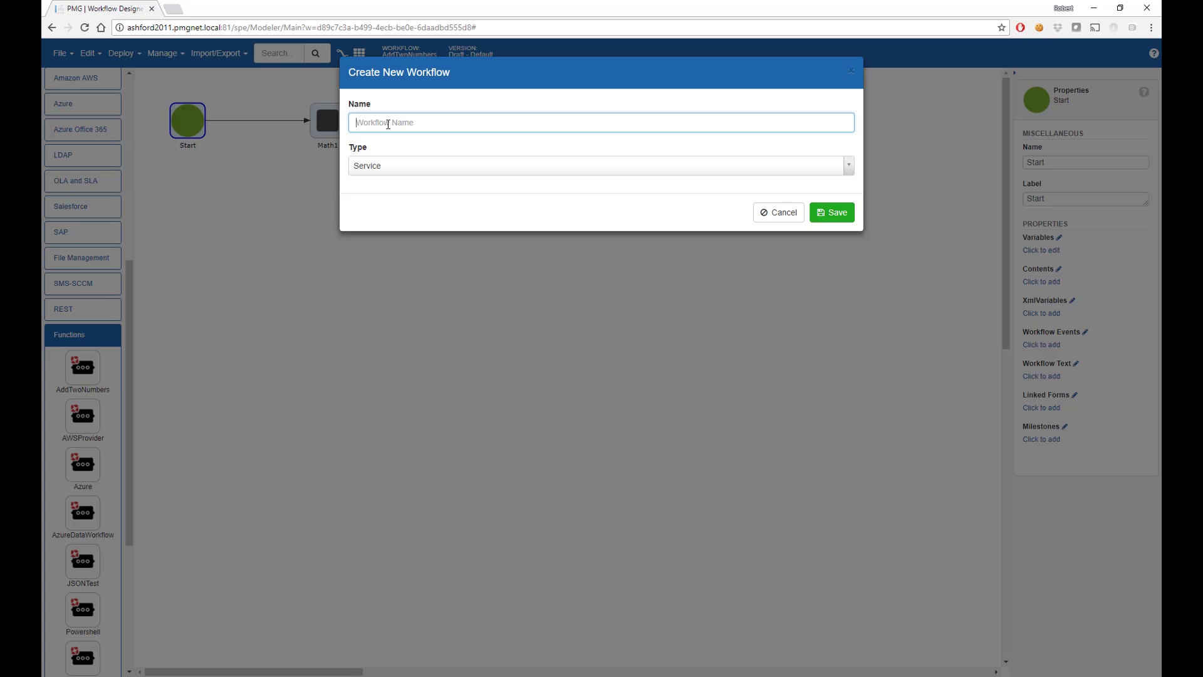
type("UseAddTwoNumbers")
left_click(835, 216)
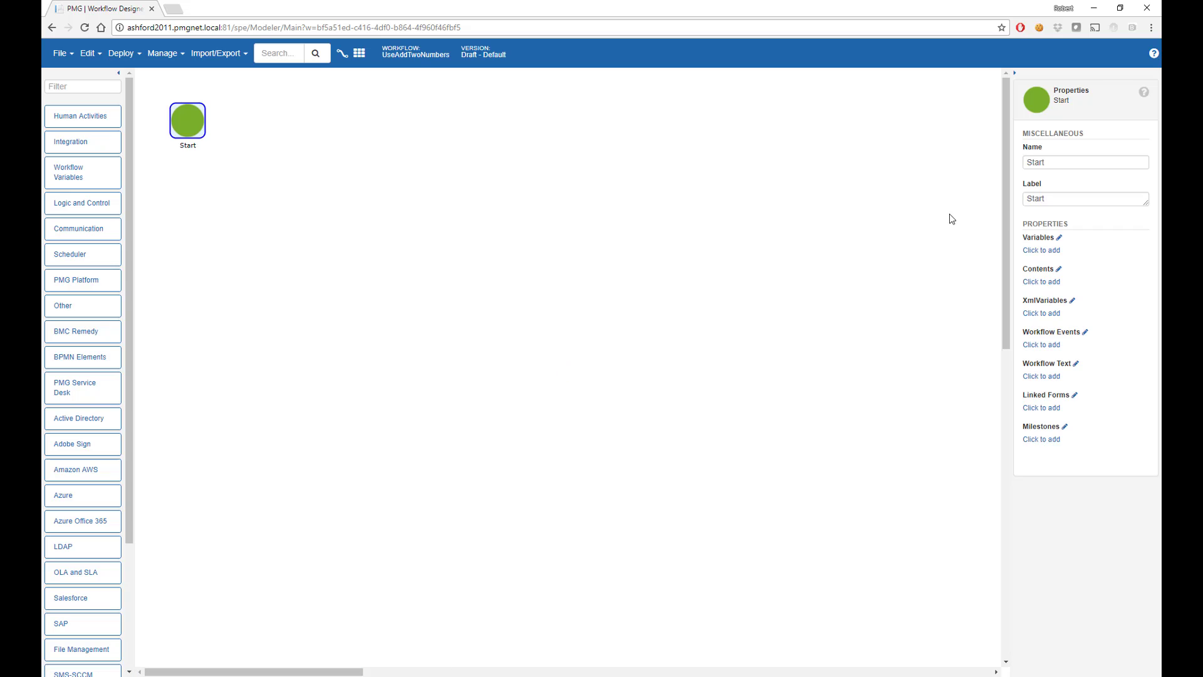
Step: Filter the activities by "add" and insert the AddTwoNumbers function into the workflow after Start
left_click(90, 87)
type("add")
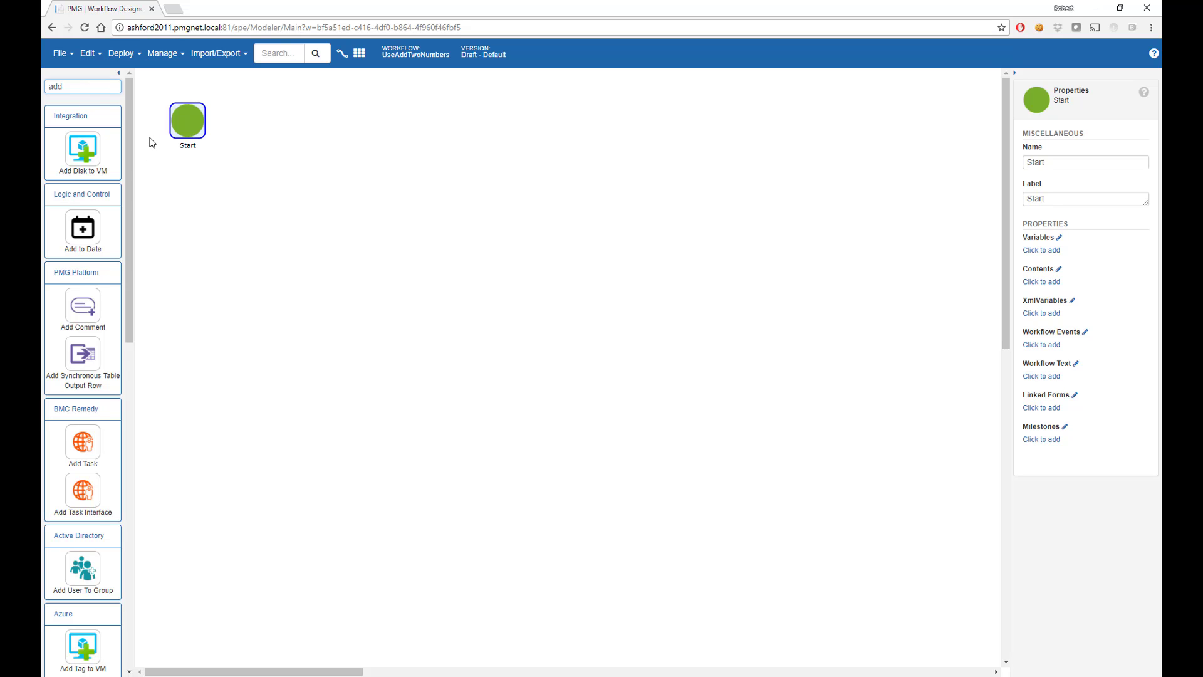
scroll(97, 266, "down", 1)
scroll(98, 266, "down", 10)
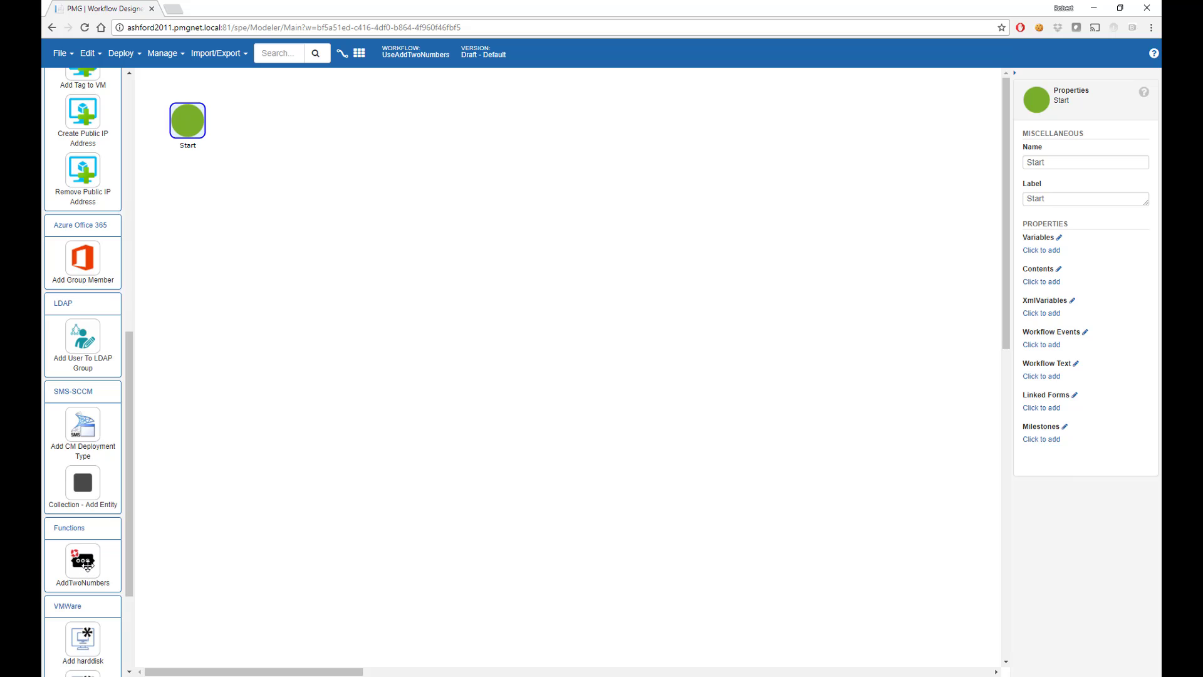
right_click(88, 566)
left_click(116, 586)
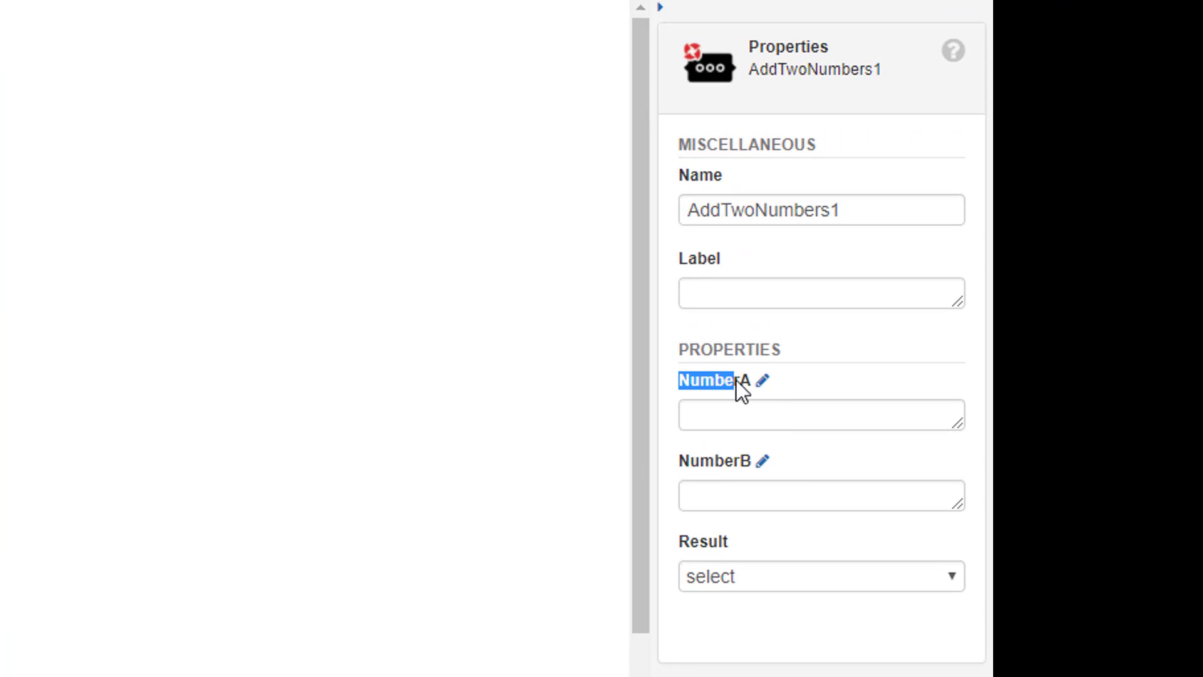
Step: Set NumberA to 30 and NumberB to 40 in the AddTwoNumbers activity's properties
left_click_drag(689, 461, 728, 466)
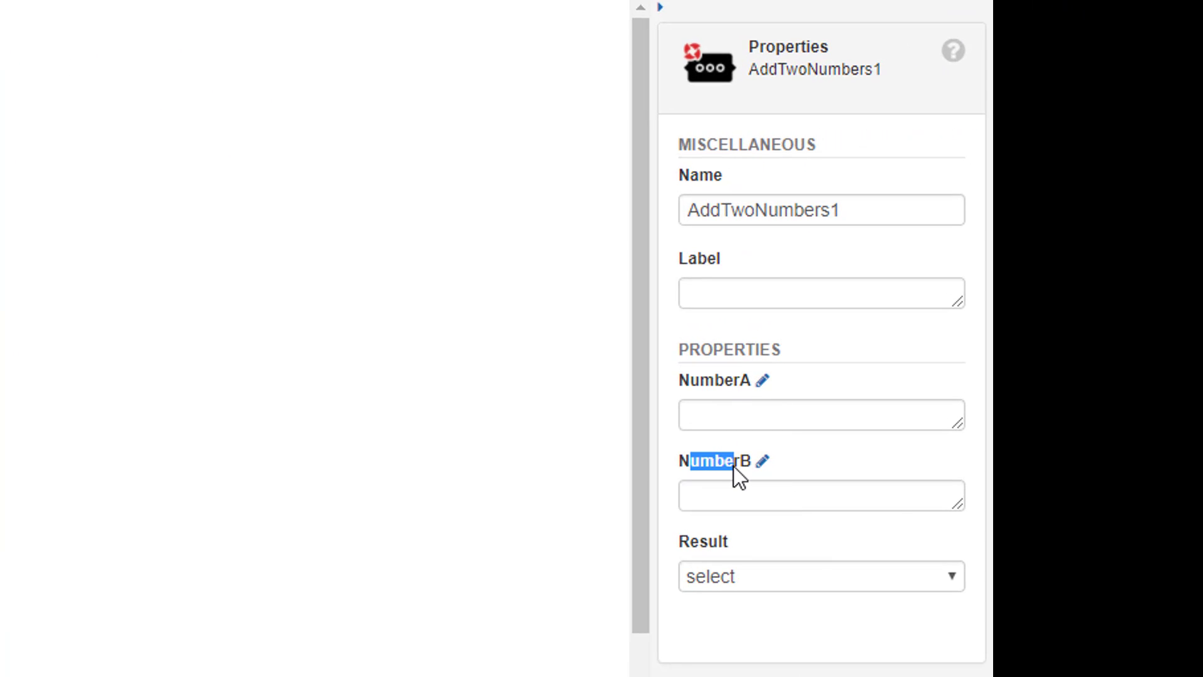
left_click(691, 539)
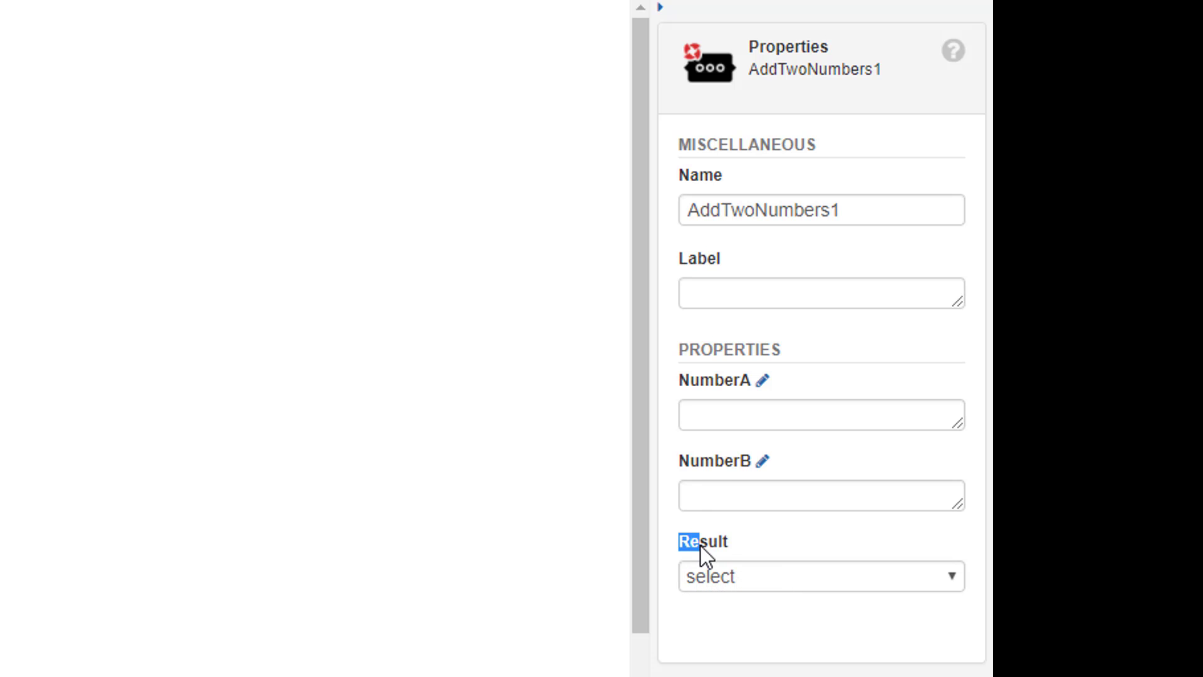
left_click(721, 415)
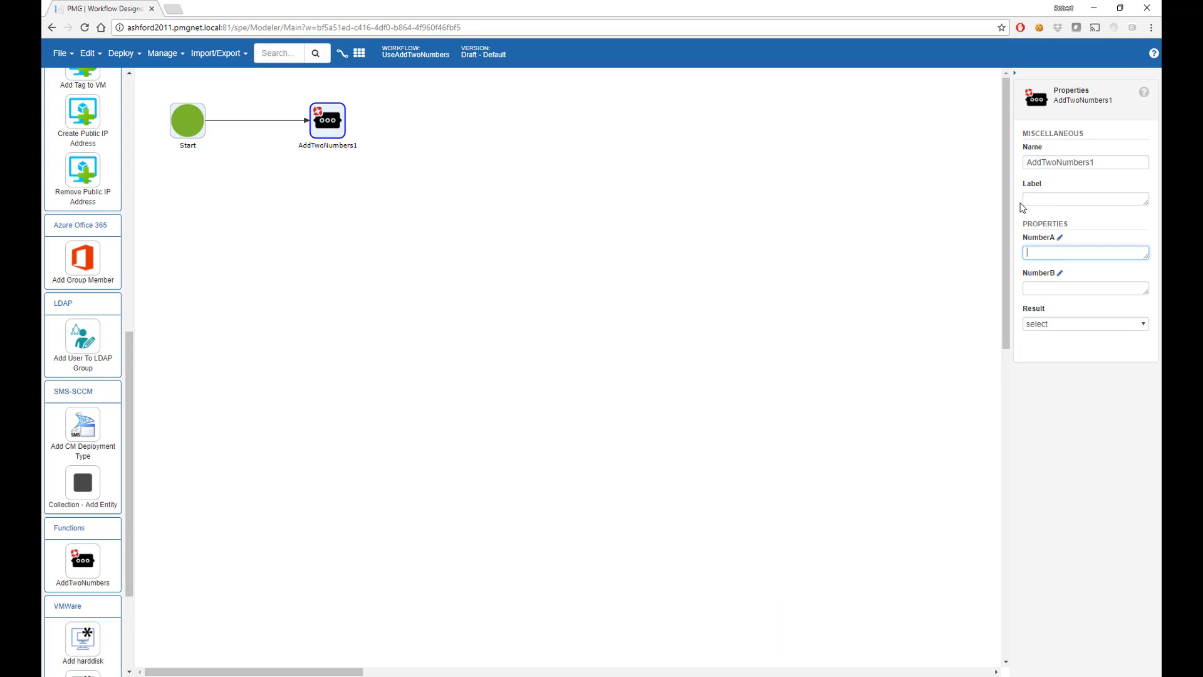
type("30")
key("Tab")
key("Tab")
type("40")
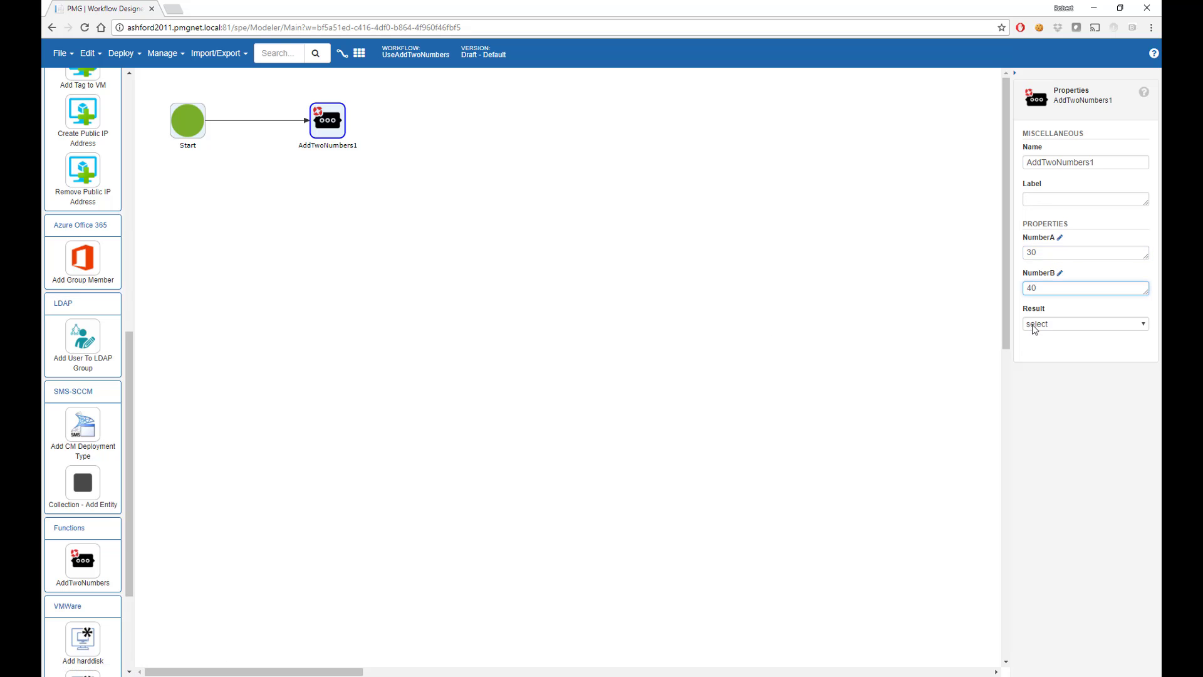
Step: Add a Number variable named AddedNumber to the Start activity and save it
left_click(182, 124)
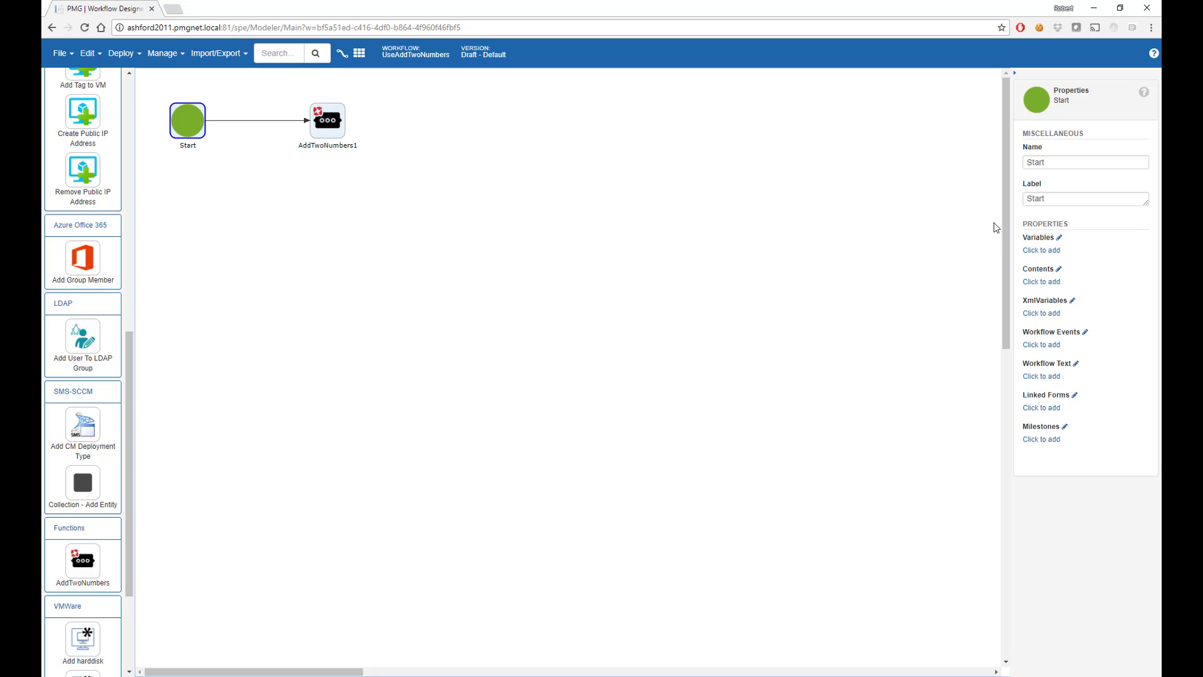
left_click(1041, 250)
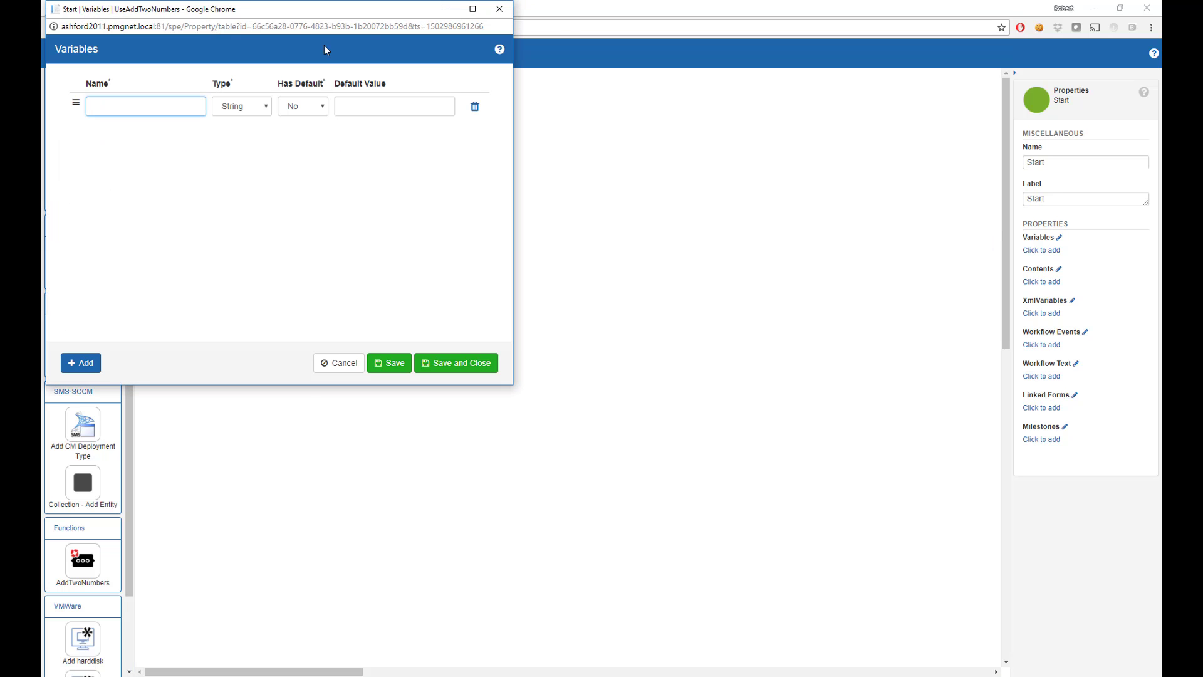
left_click_drag(224, 14, 603, 138)
type("Added")
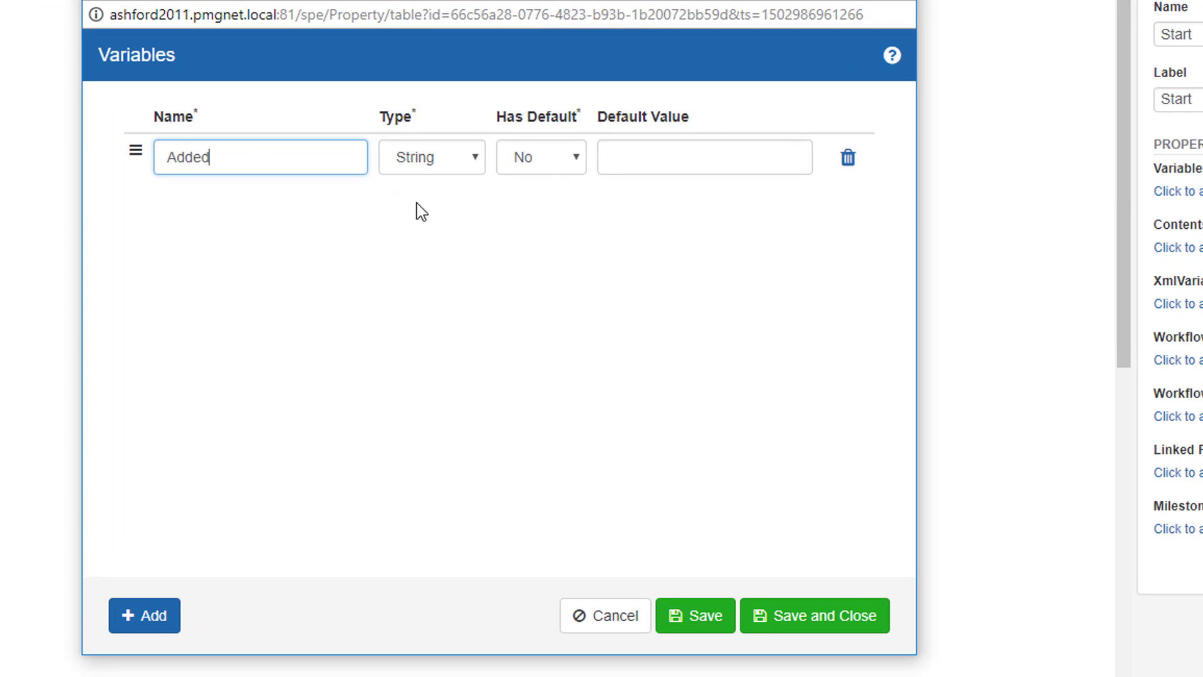
type("Number")
left_click(431, 161)
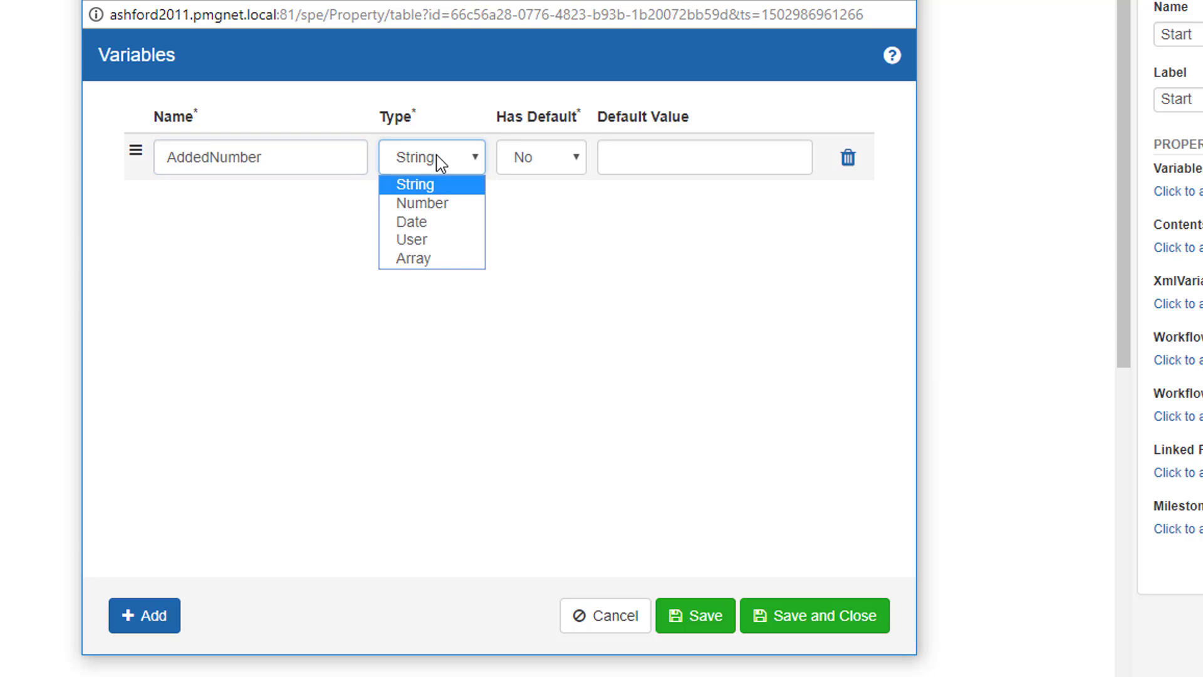
left_click(407, 201)
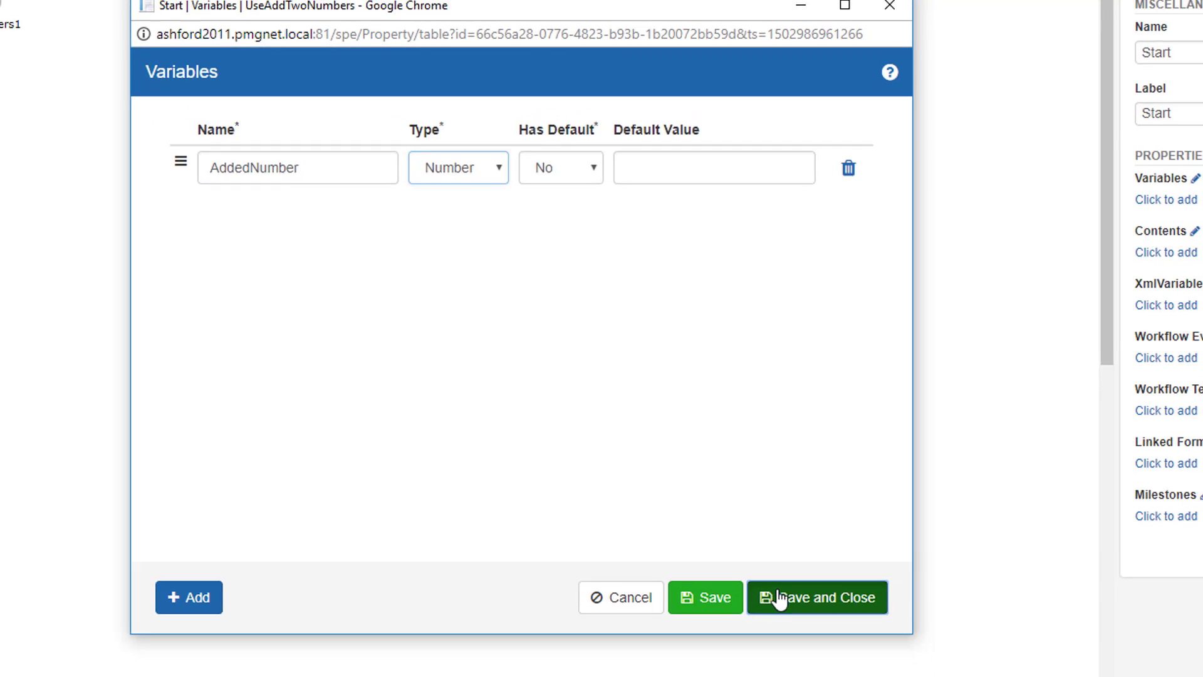
left_click(779, 599)
Step: Store the AddTwoNumbers activity's Result in the AddedNumber variable
left_click(282, 102)
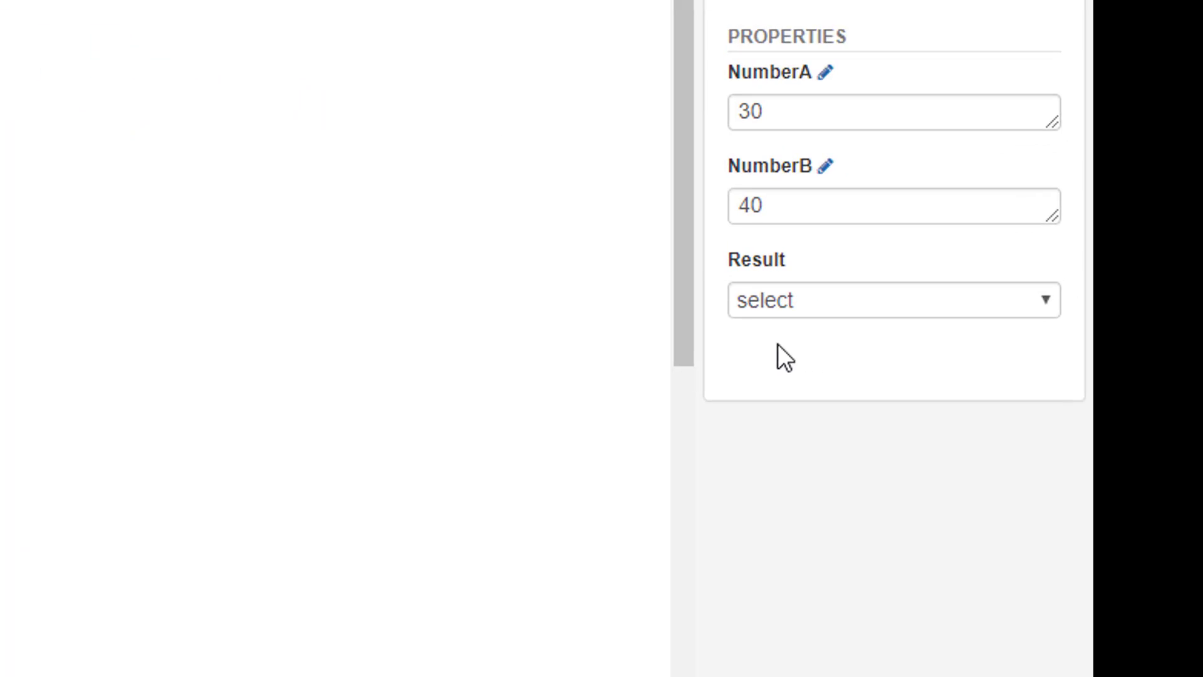
left_click(769, 300)
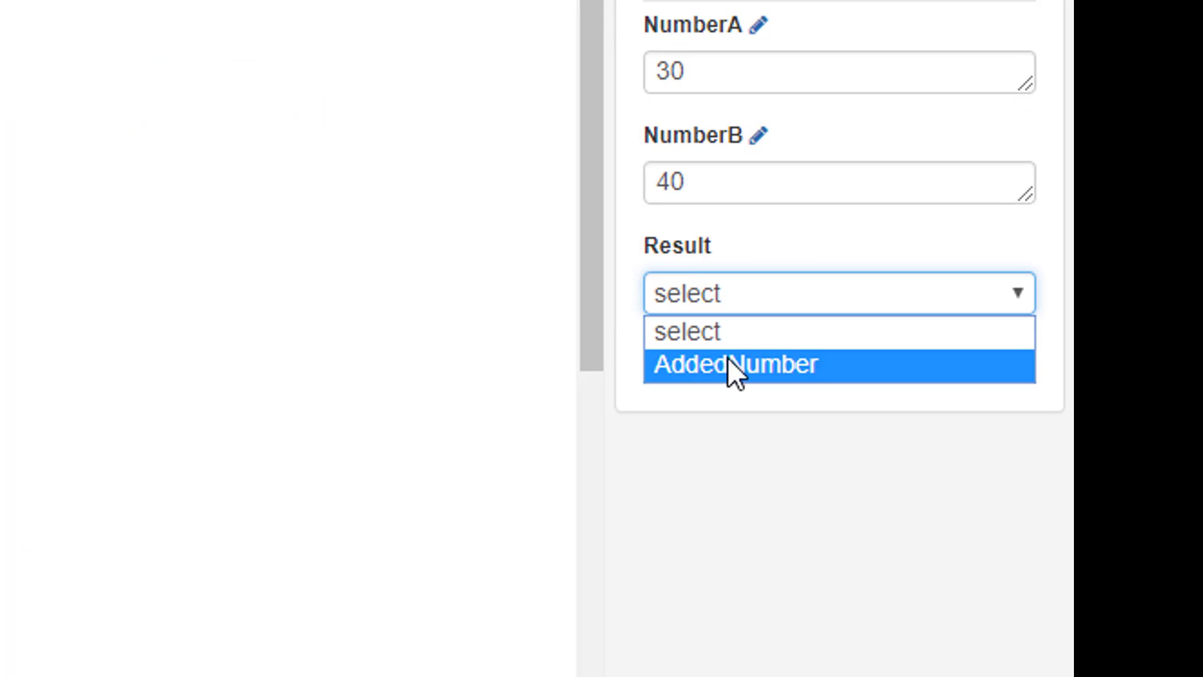
left_click(802, 364)
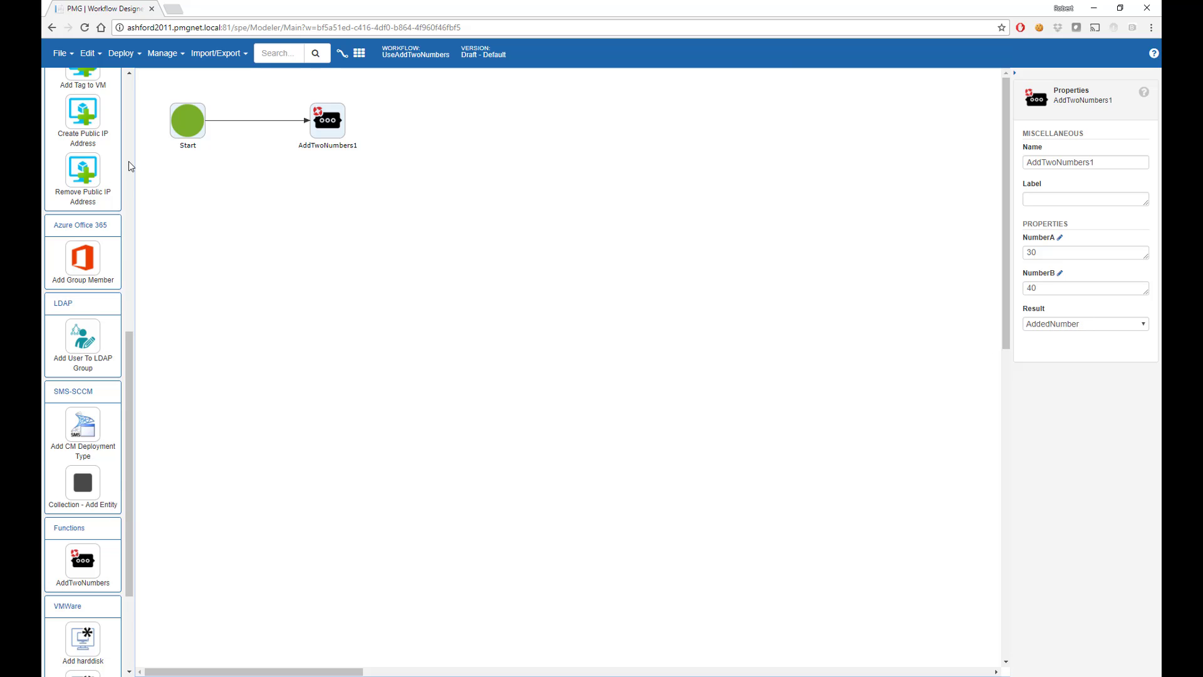
Step: Filter the activities by "statu" and add an Update Status activity after AddTwoNumbers in the workflow
scroll(129, 160, "up", 10)
double_click(60, 92)
type("statu")
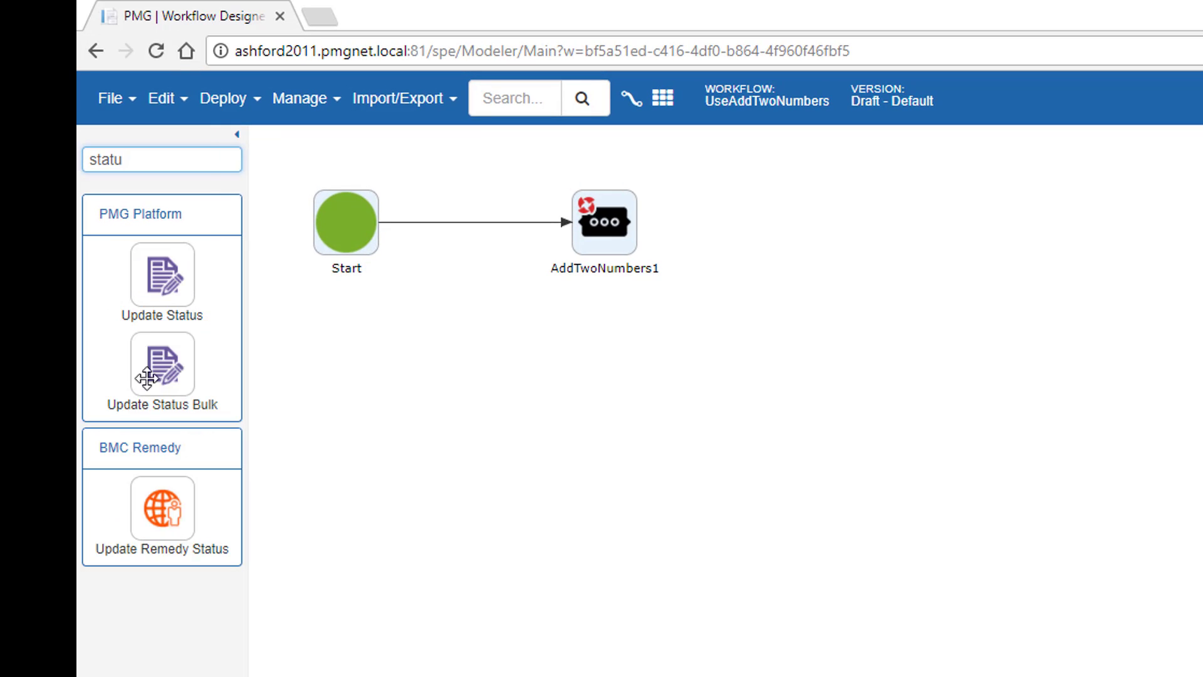
right_click(187, 304)
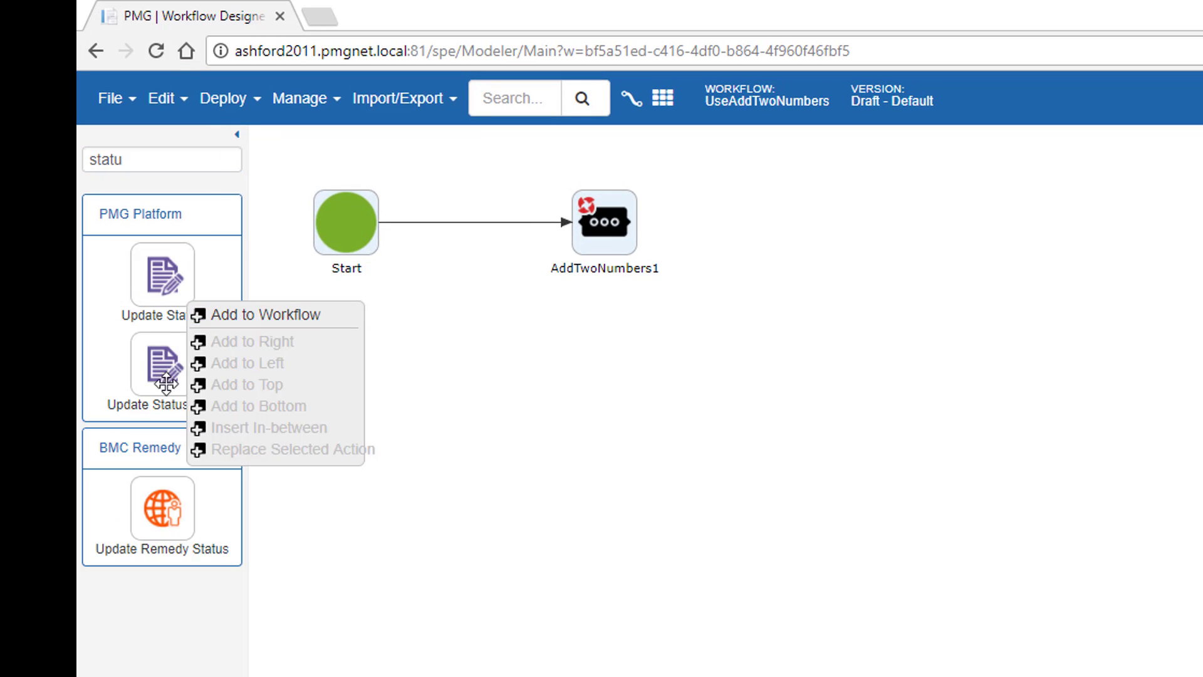
left_click(611, 200)
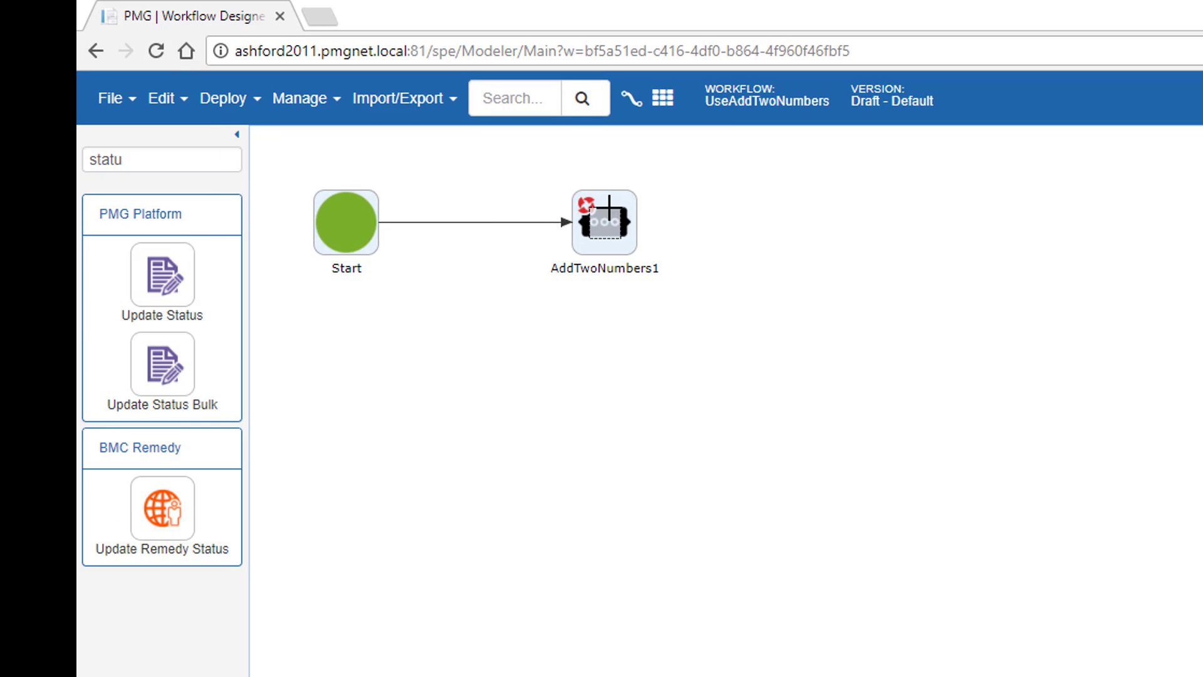
right_click(169, 282)
left_click(254, 319)
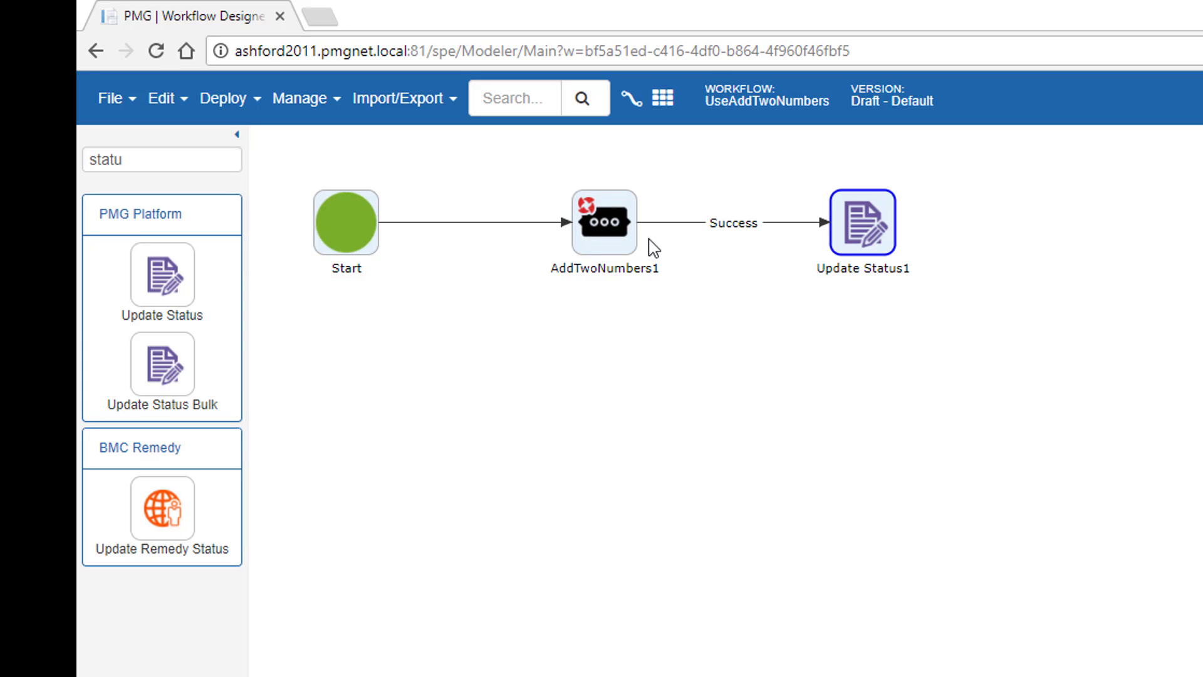
Step: Set the Update Status activity's Status text to the AddedNumber variable, V{{AddedNumber}}, and save it
left_click(868, 225)
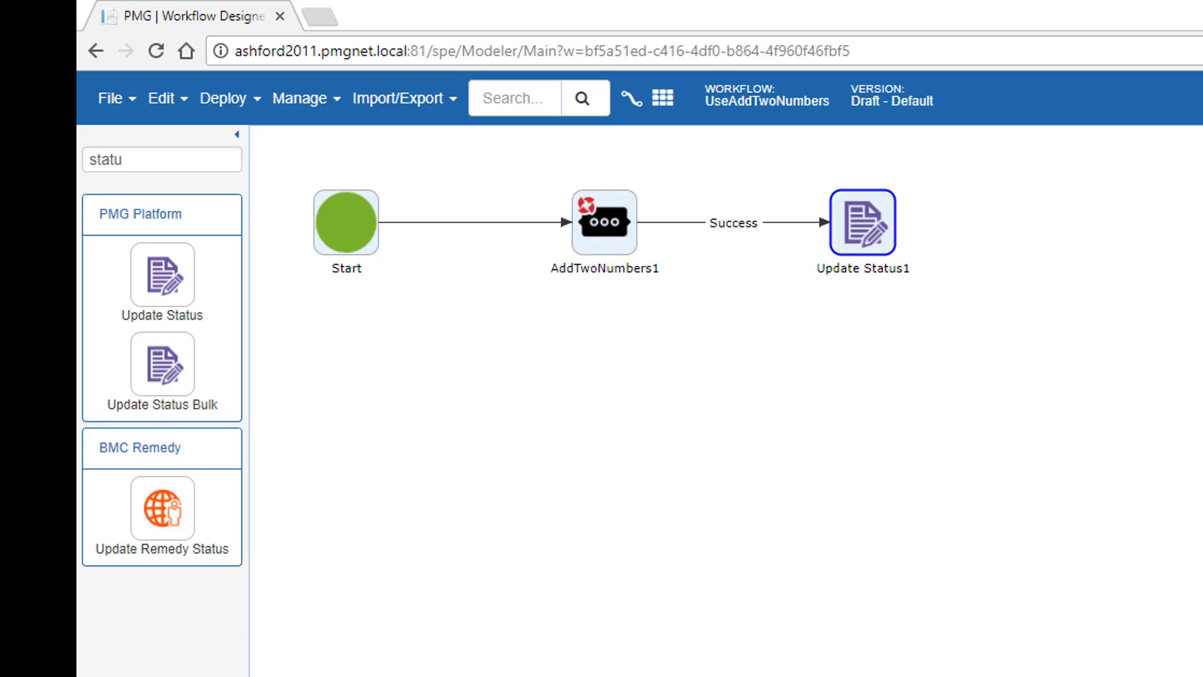
double_click(868, 226)
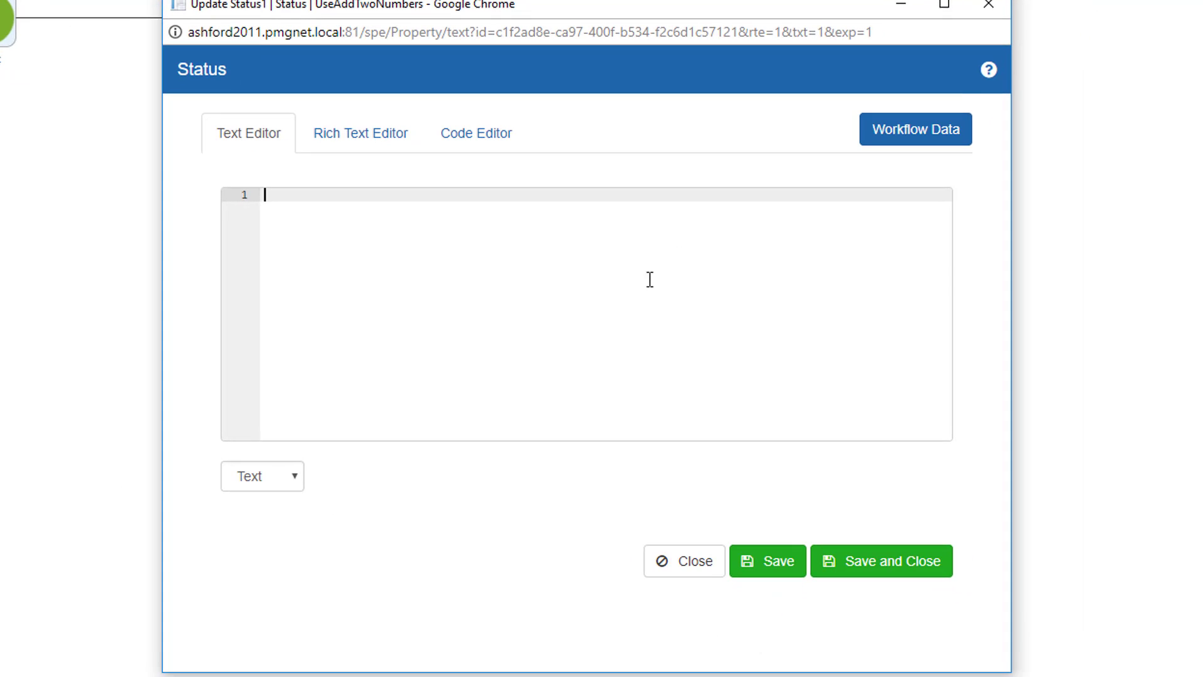
key("ctrl+space")
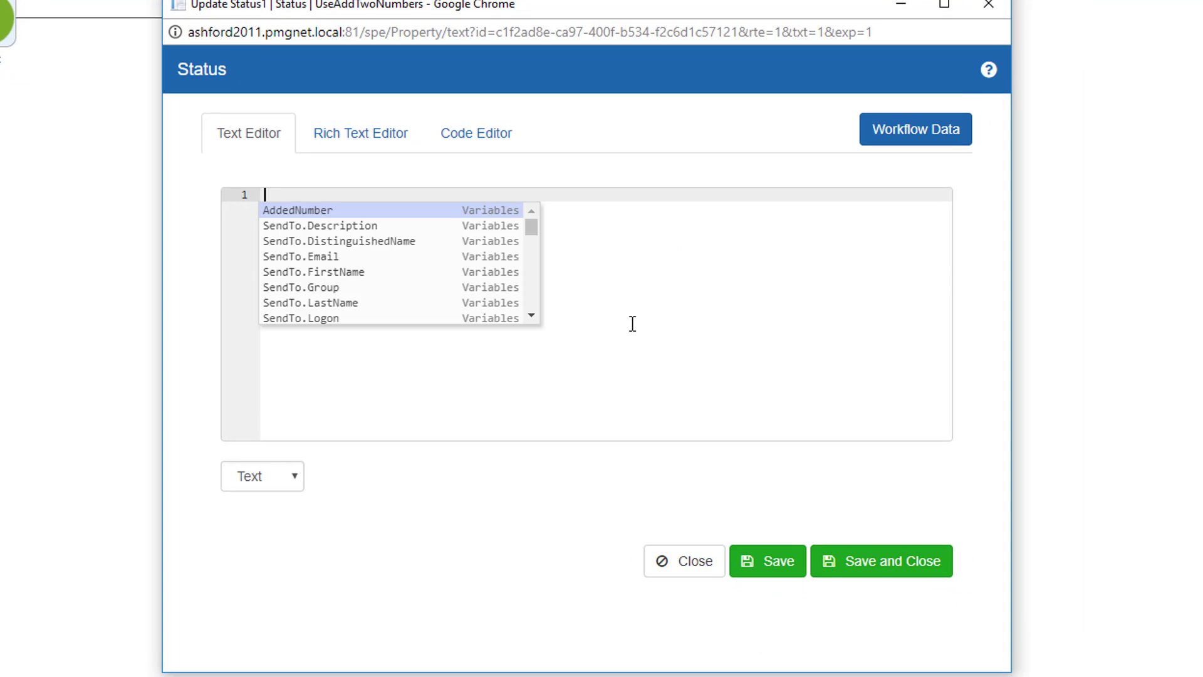
key("Return")
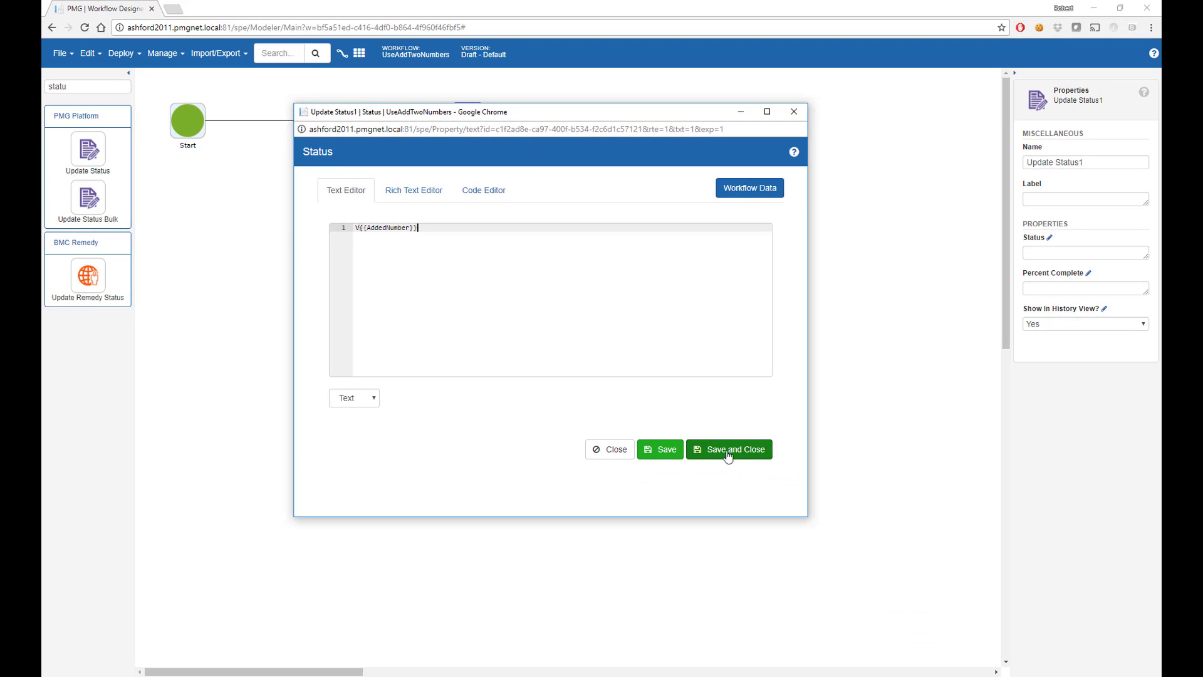
left_click(844, 533)
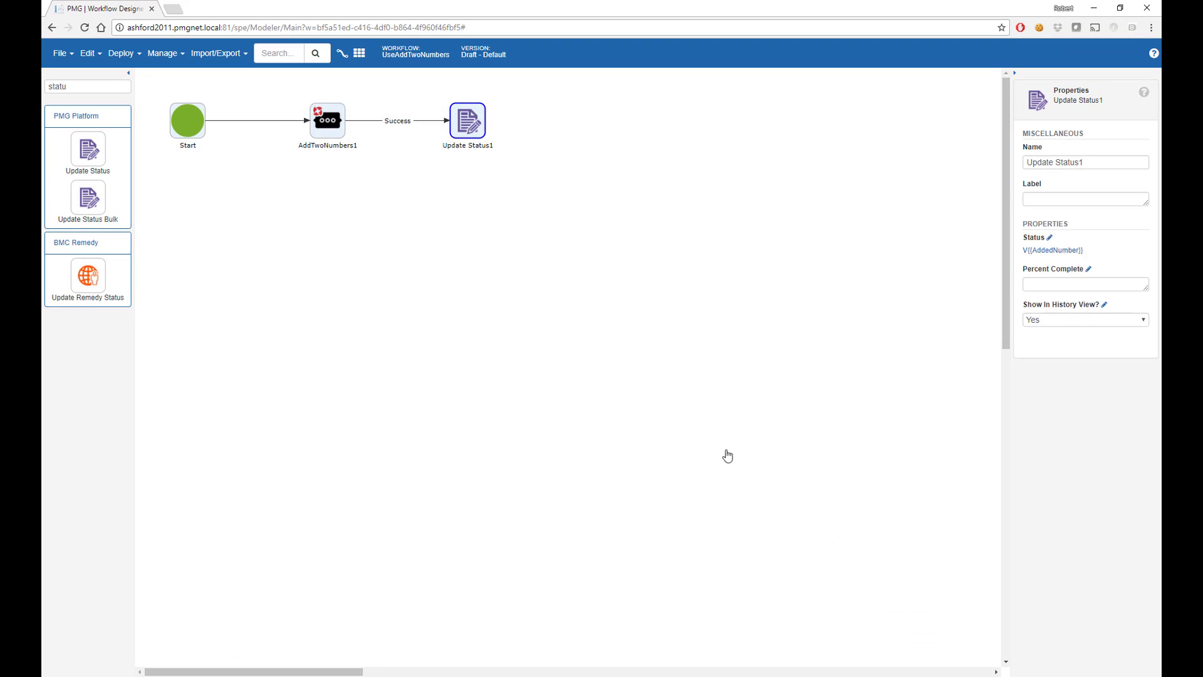
Step: Deploy the UseAddTwoNumbers workflow and open the management window for workflow functions
left_click(121, 63)
left_click(130, 83)
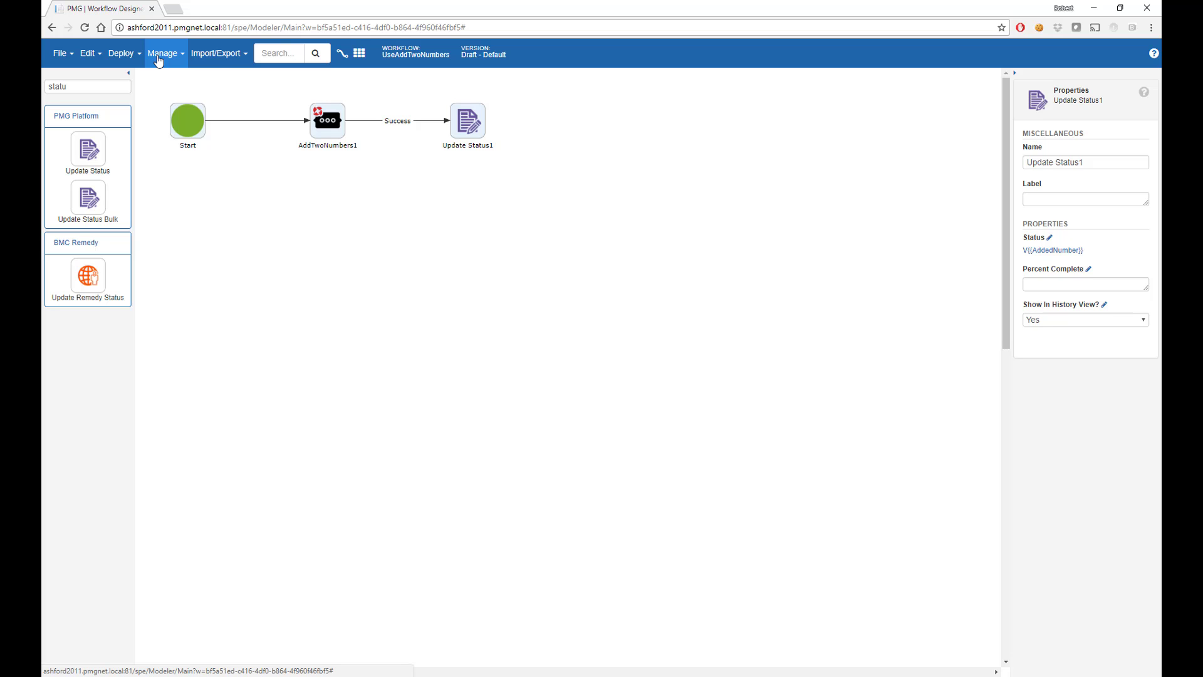
left_click(158, 58)
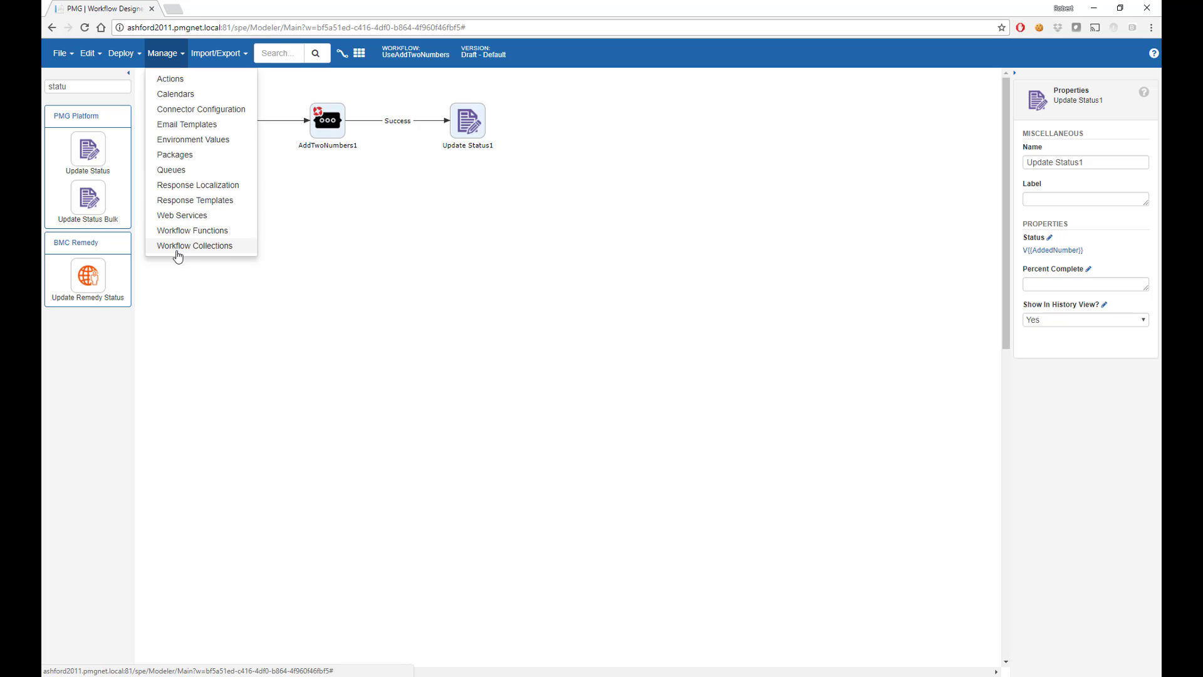
left_click(205, 237)
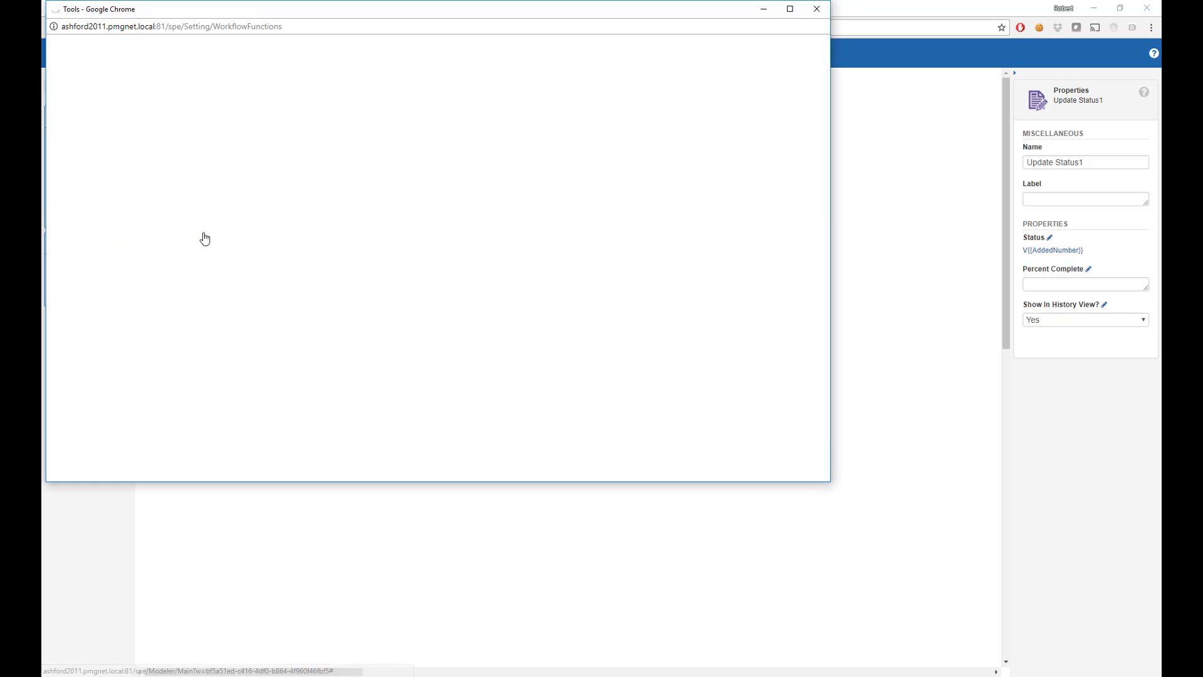
left_click_drag(351, 9, 451, 133)
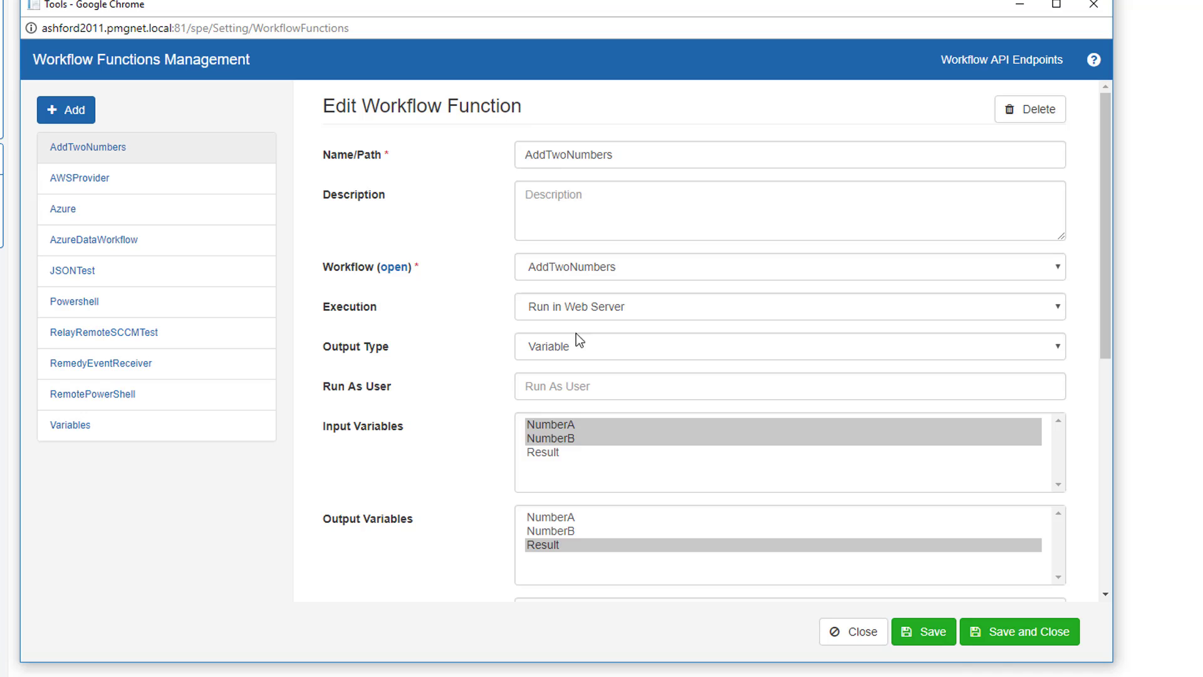
Step: Start a new workflow function for UseAddTwoNumbers with its execution set to Run in Workflow Engine - Logged
left_click(69, 113)
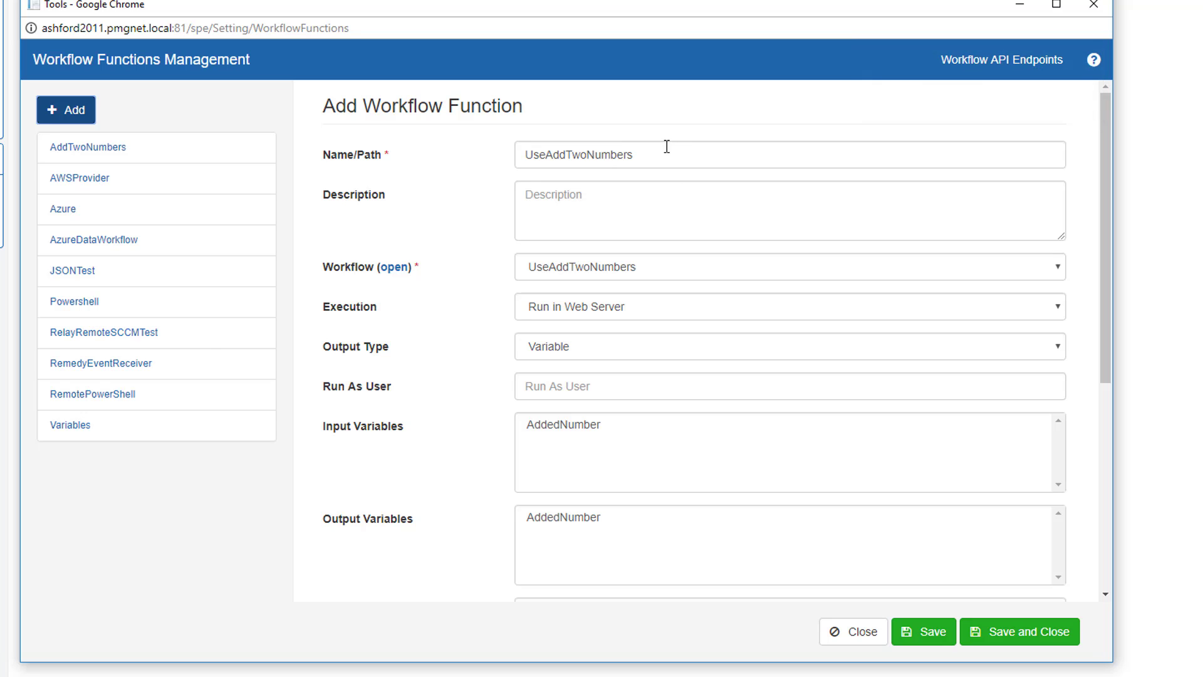
scroll(656, 184, "down", 5)
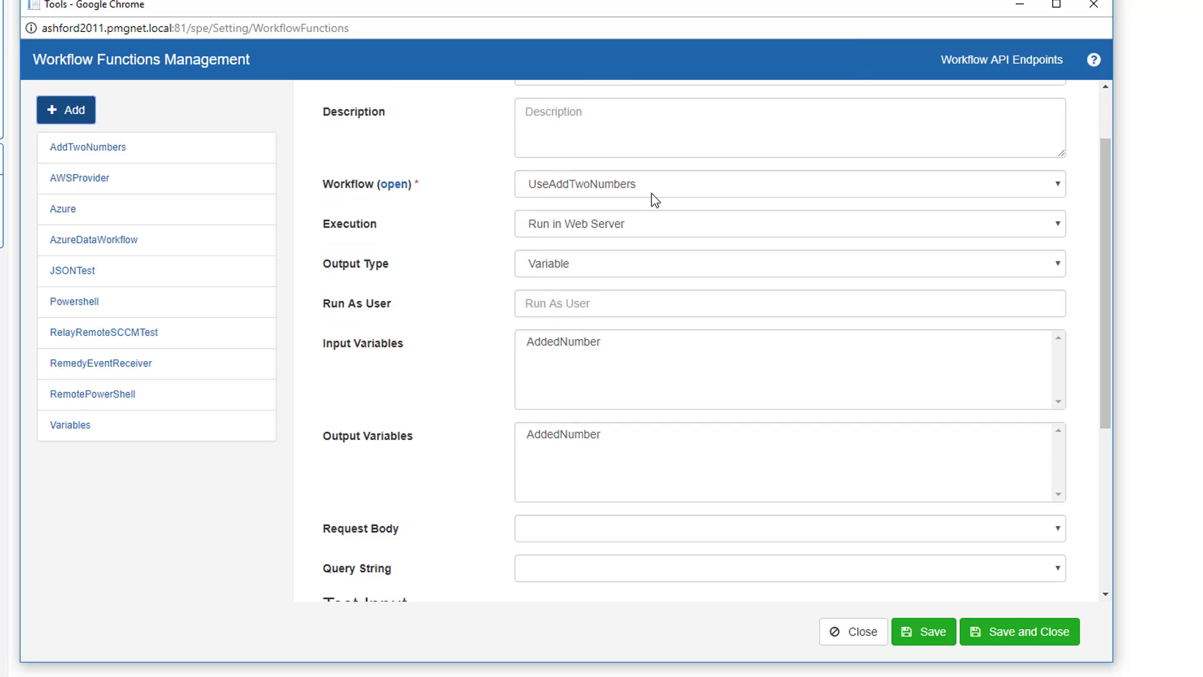
scroll(655, 188, "down", 1)
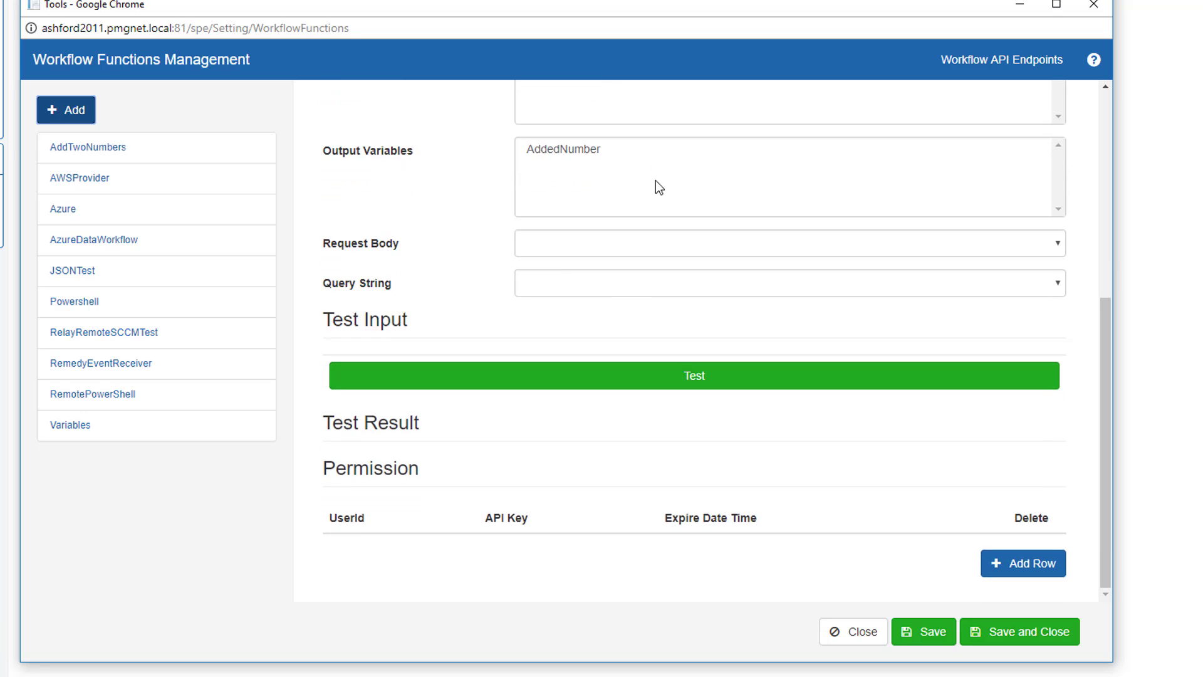
scroll(627, 251, "up", 6)
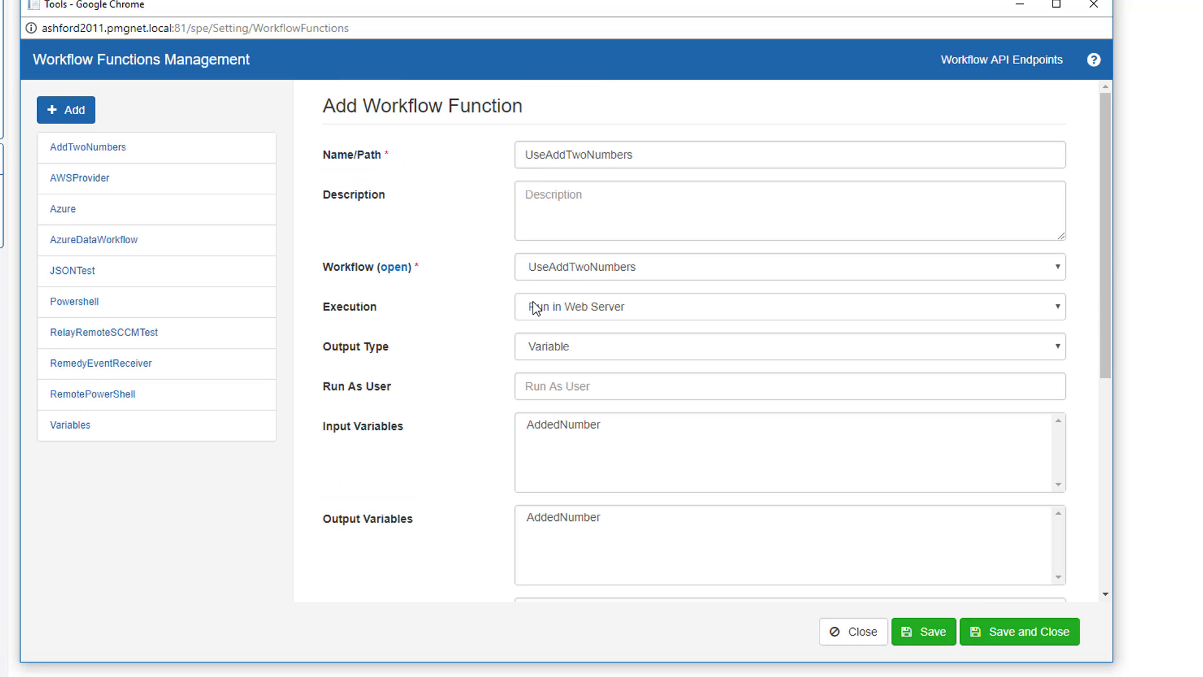
left_click(567, 318)
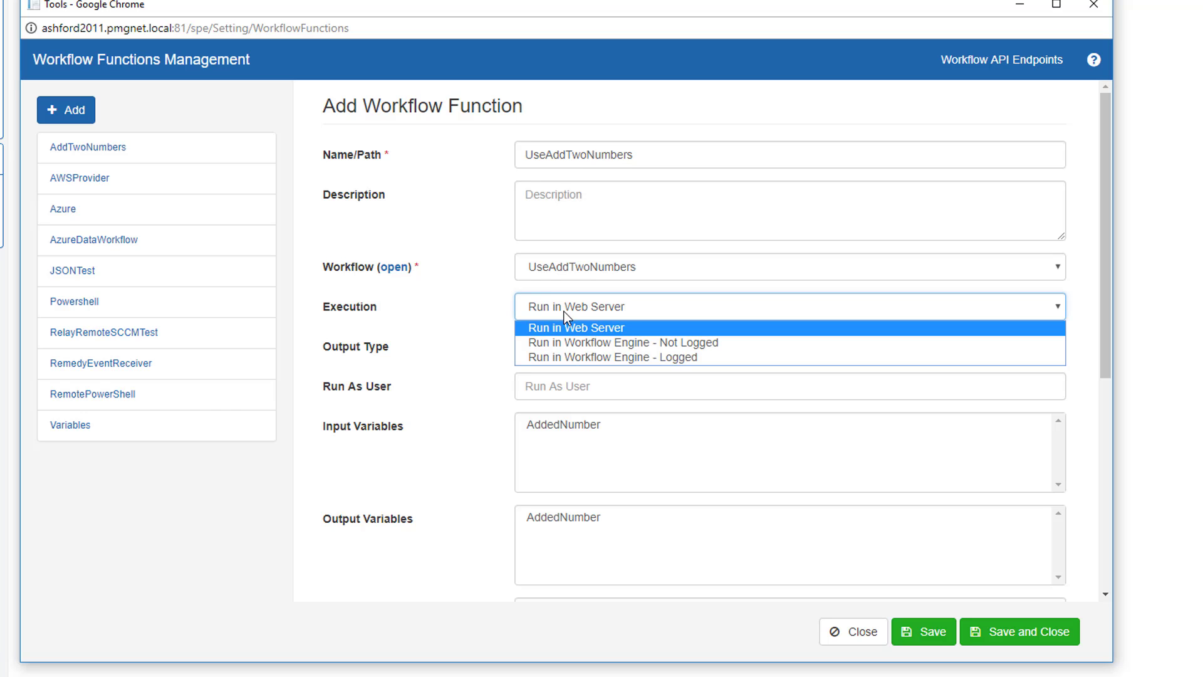
left_click(602, 358)
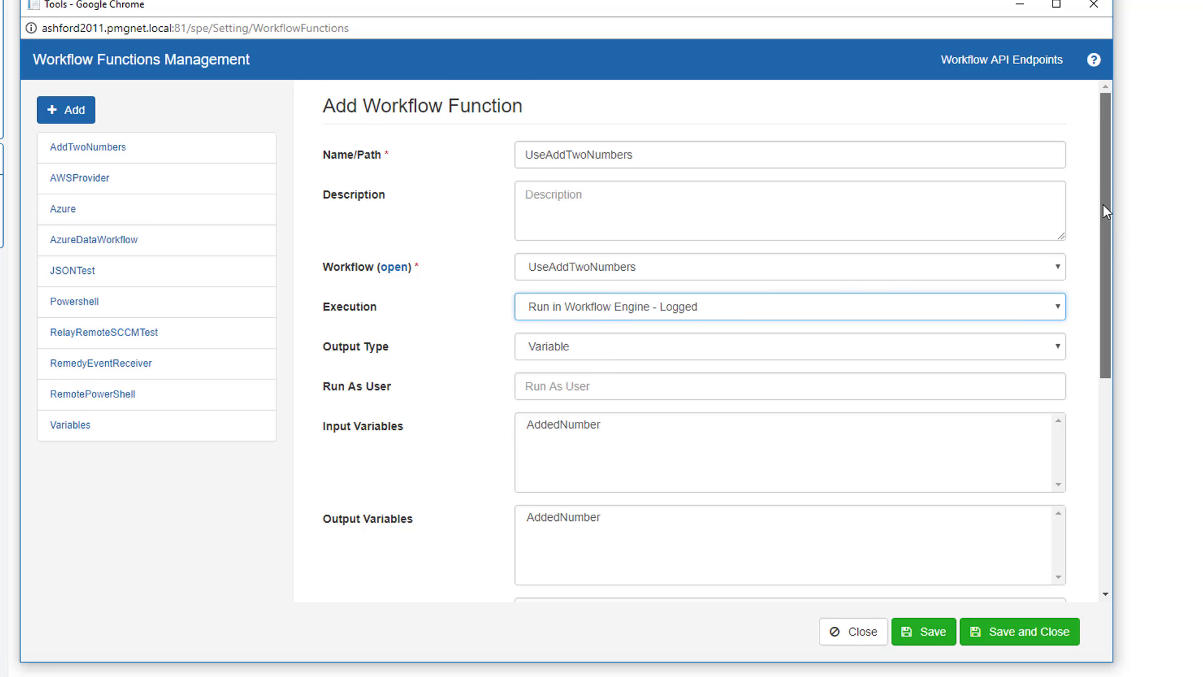
Step: Save the UseAddTwoNumbers function with the current user ID as its Run As User
scroll(1105, 212, "down", 1)
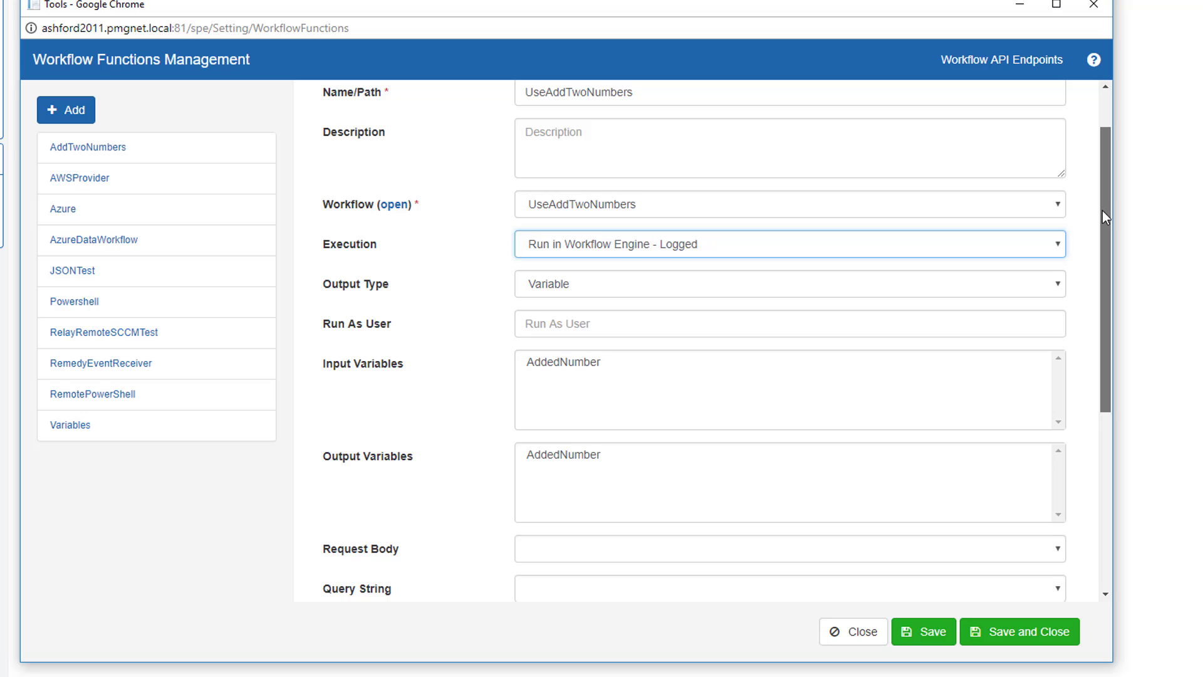
left_click_drag(1103, 211, 1100, 199)
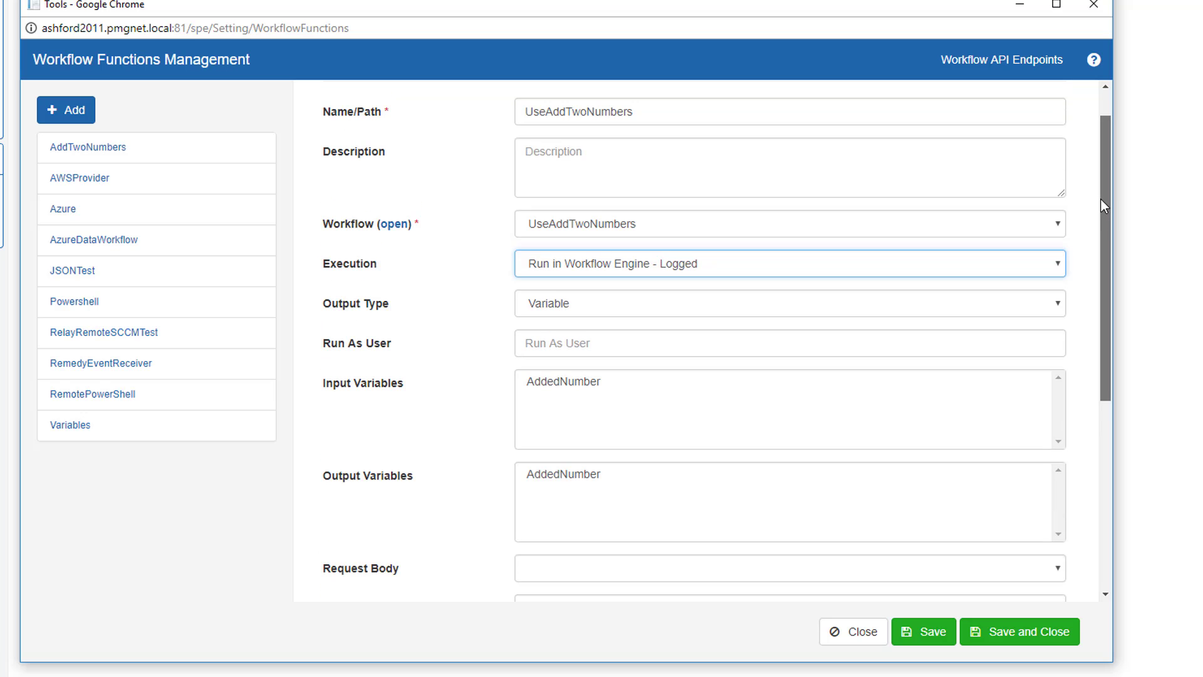
scroll(1102, 207, "down", 1)
left_click(927, 632)
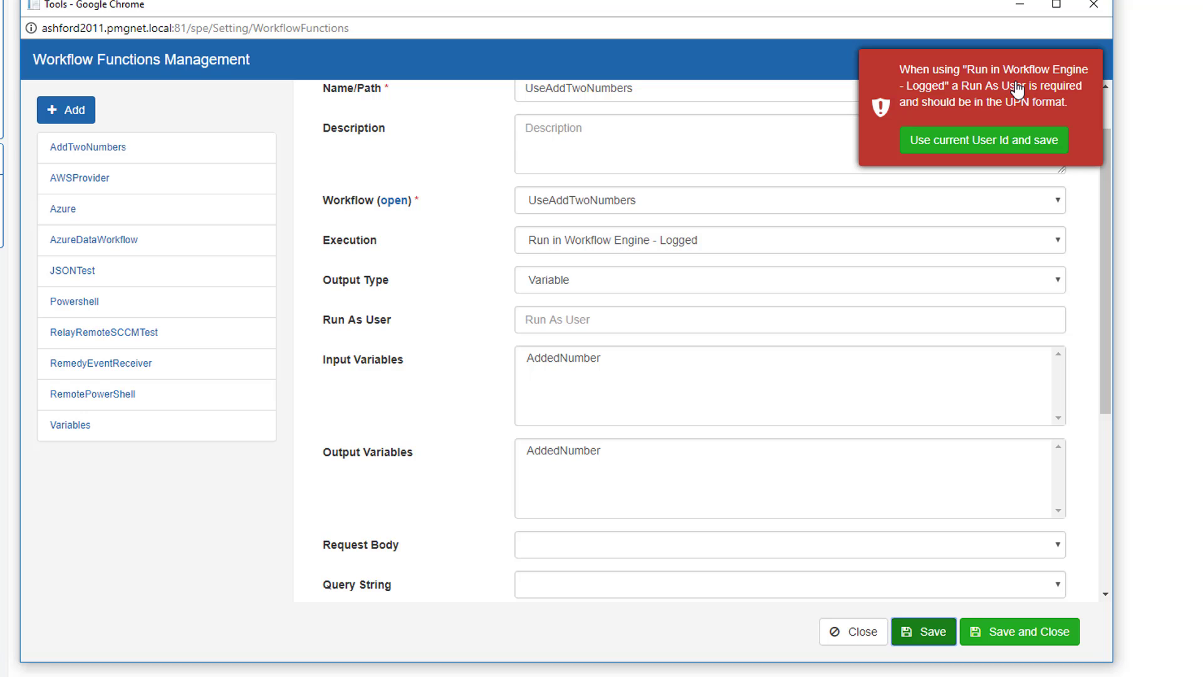
left_click(989, 142)
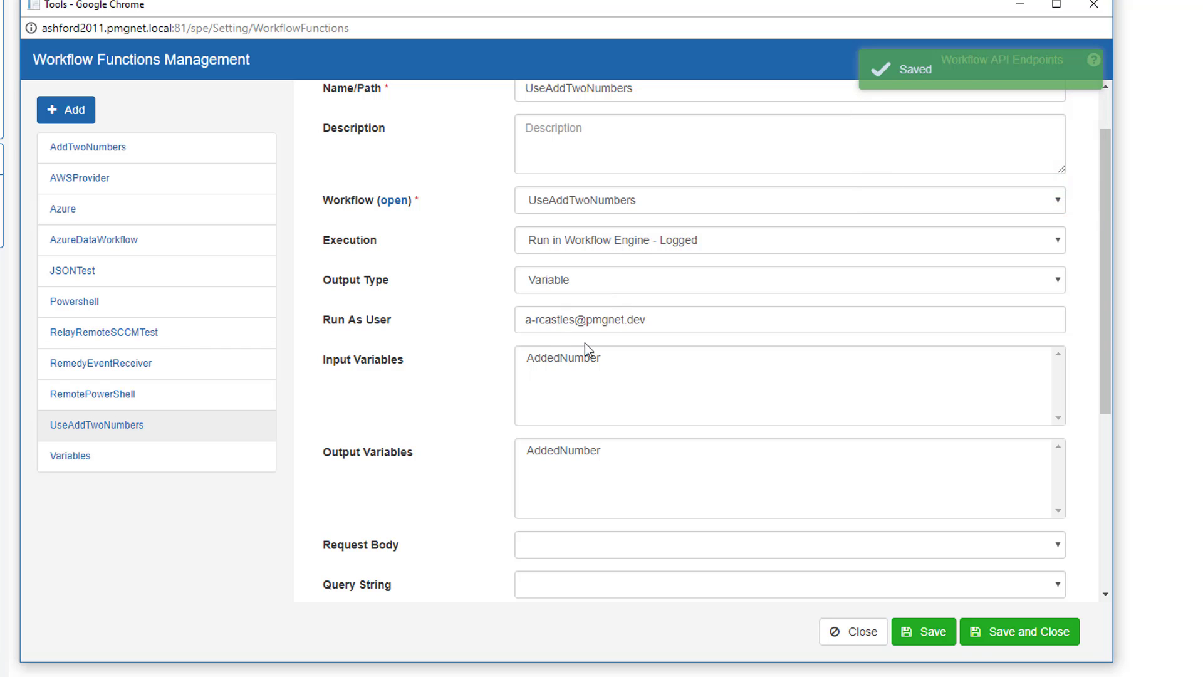
left_click(932, 634)
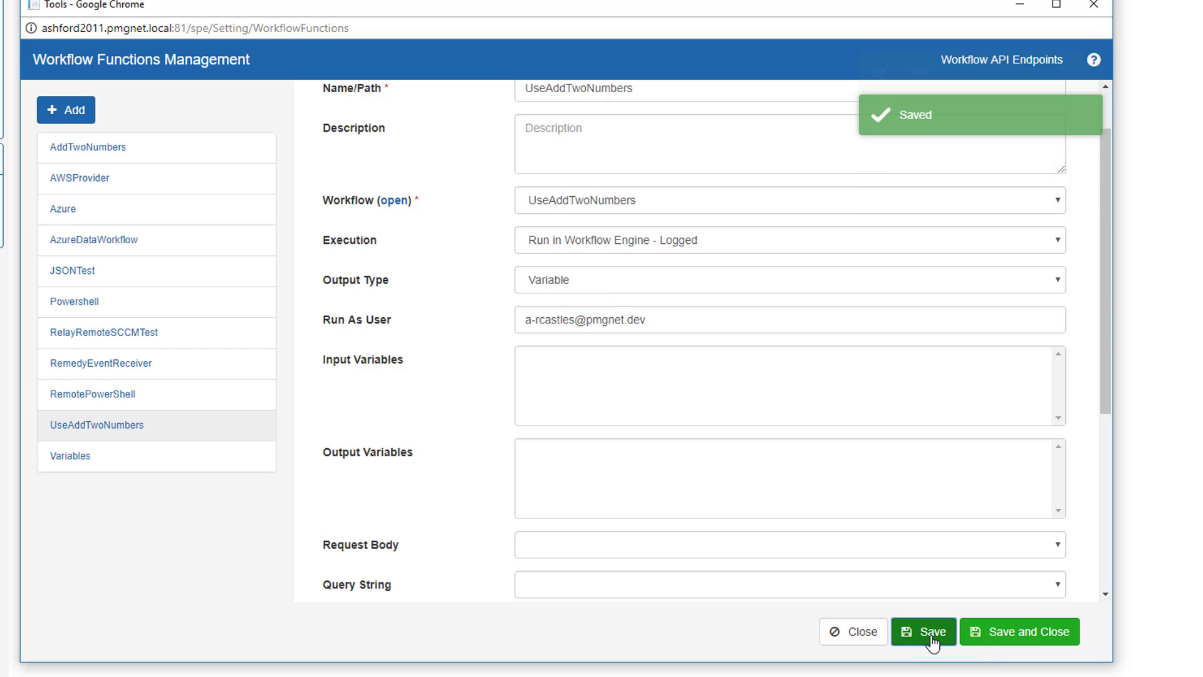
Step: Run a test of the UseAddTwoNumbers function and bring up the run's progress details
scroll(439, 342, "down", 5)
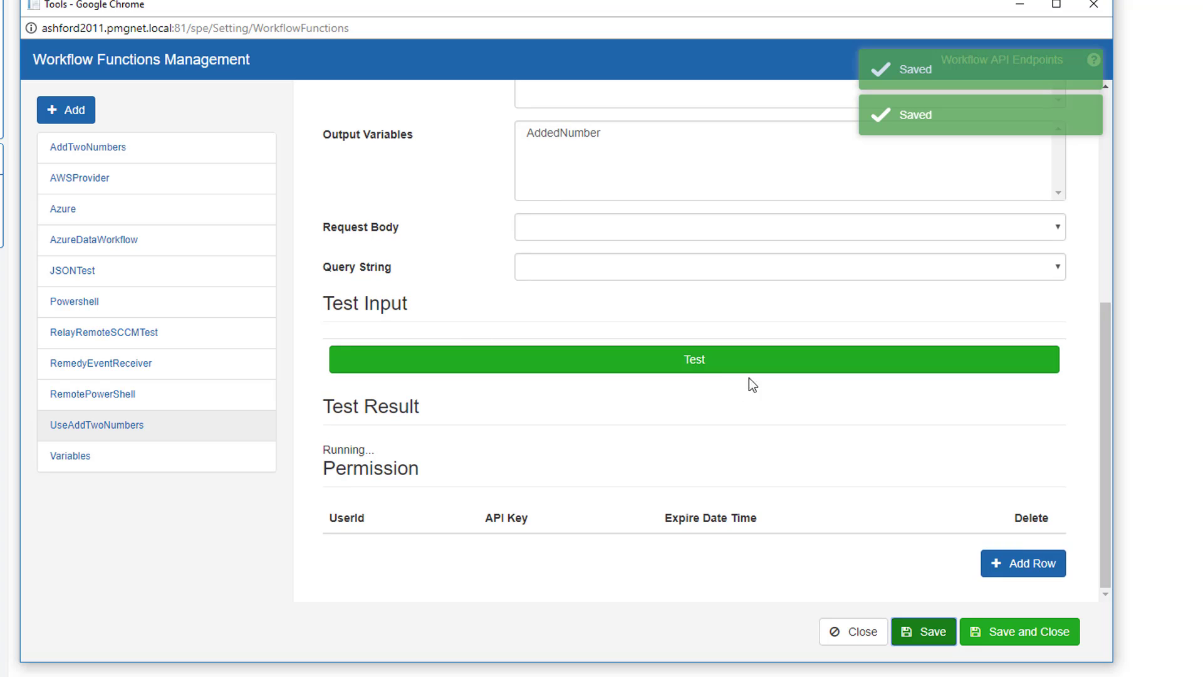
left_click(725, 374)
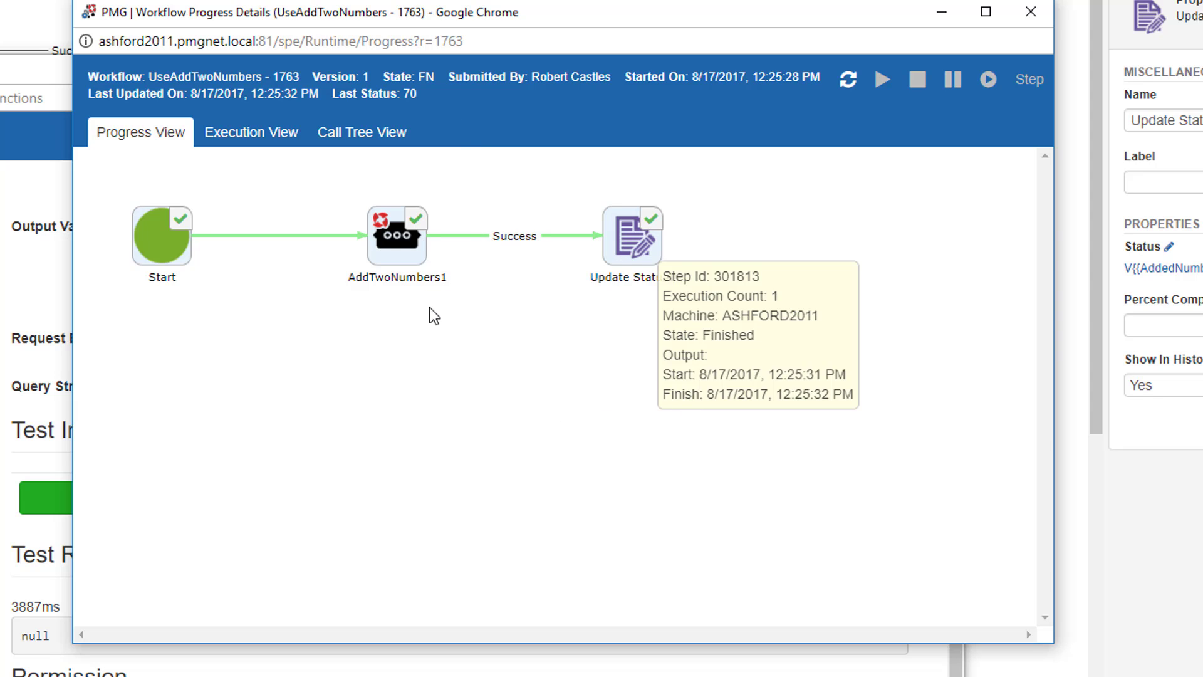
Step: Examine the step details and variable data of the AddTwoNumbers activity in the workflow progress details
left_click(417, 254)
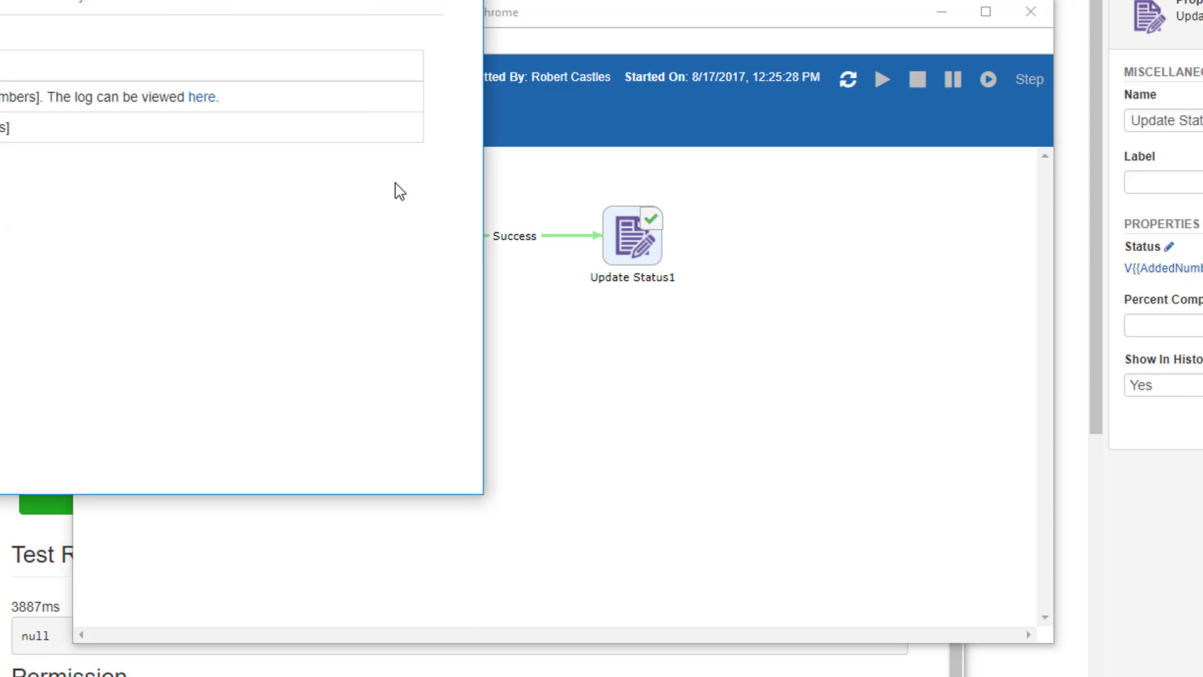
left_click_drag(166, 0, 576, 152)
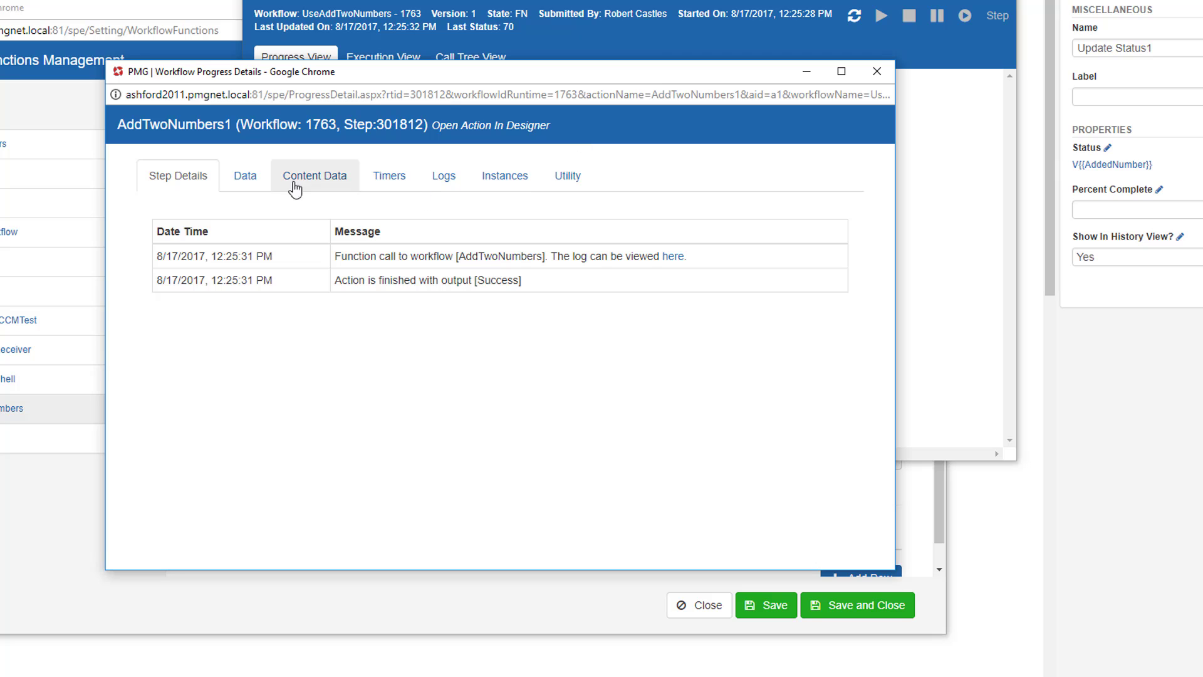
left_click(257, 182)
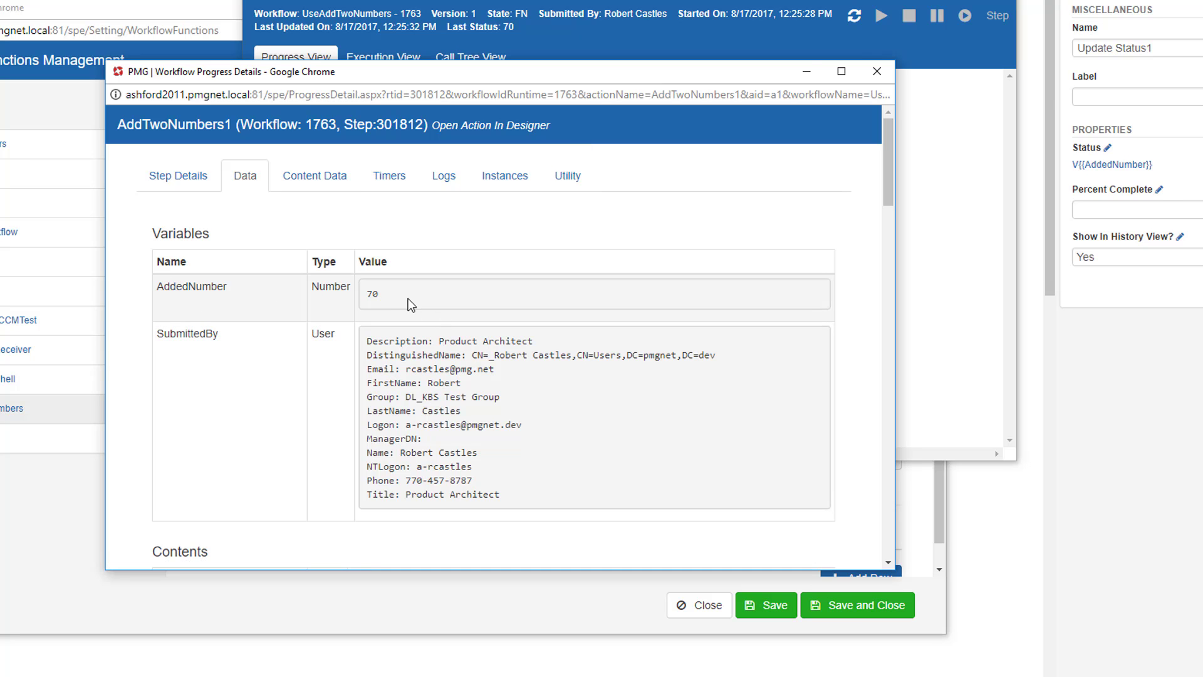
left_click(878, 72)
mouse_move(530, 164)
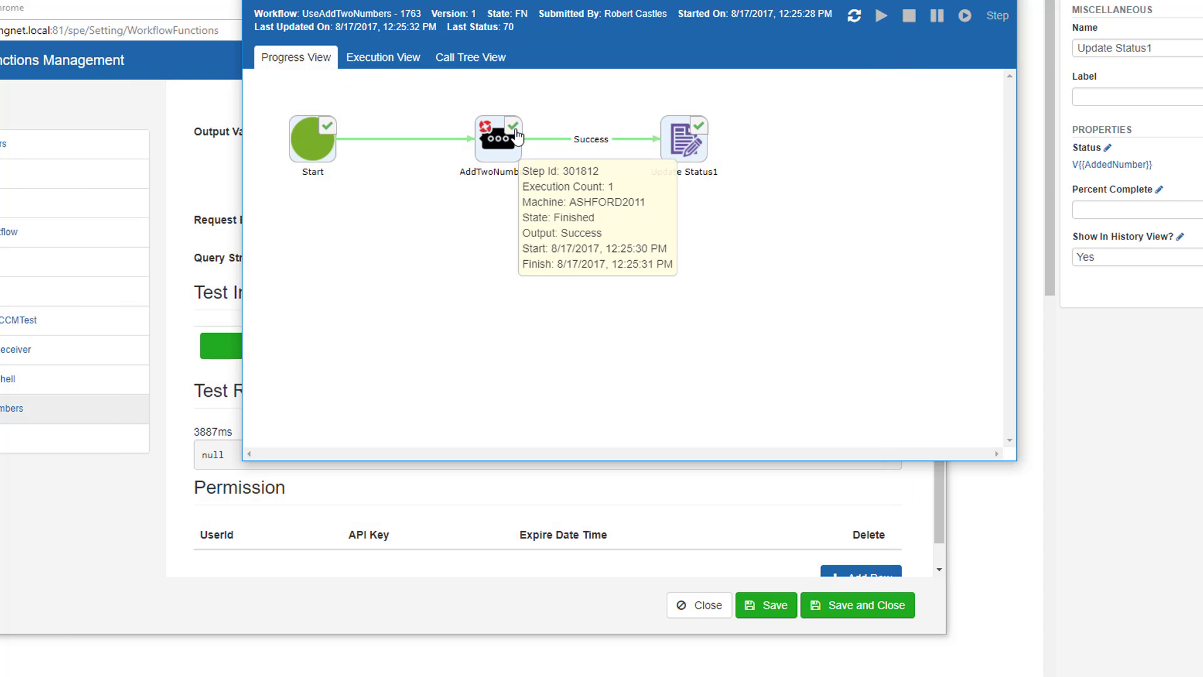